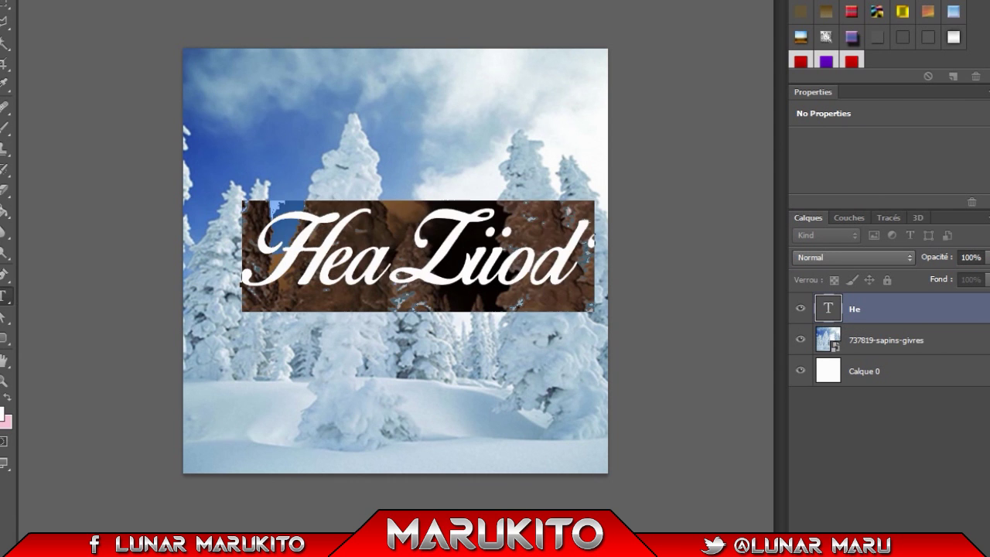
Move the main title text to the middle of the canvas, show the rulers and add vertical and horizontal guides through the canvas centre.
{"action": "left_click_drag", "start_coordinate": [507, 449], "coordinate": [178, 151]}
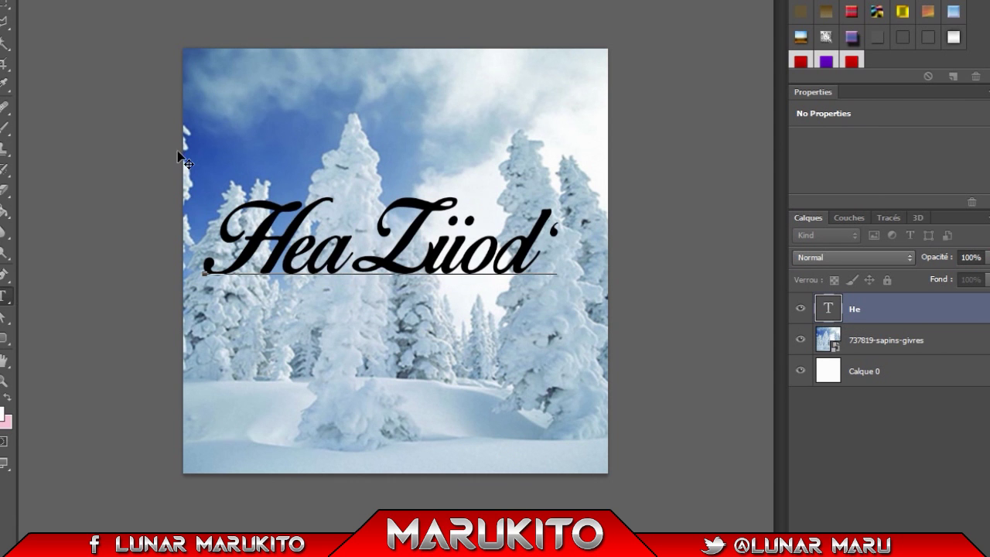
{"action": "left_click", "coordinate": [4, 17]}
{"action": "key", "text": "ctrl+r"}
{"action": "left_click_drag", "start_coordinate": [24, 147], "coordinate": [408, 158]}
{"action": "left_click_drag", "start_coordinate": [381, 7], "coordinate": [448, 257]}
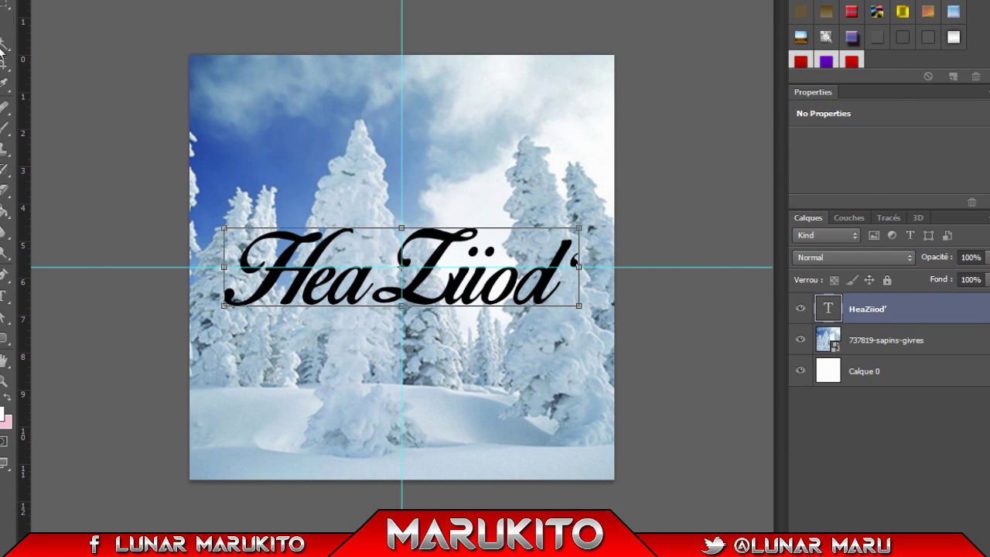
On a new layer, outline a small corner bracket below the title's end with the Polygonal Lasso, fill it white and deselect it.
{"action": "left_click", "coordinate": [3, 23]}
{"action": "key", "text": "ctrl+shift+alt+n"}
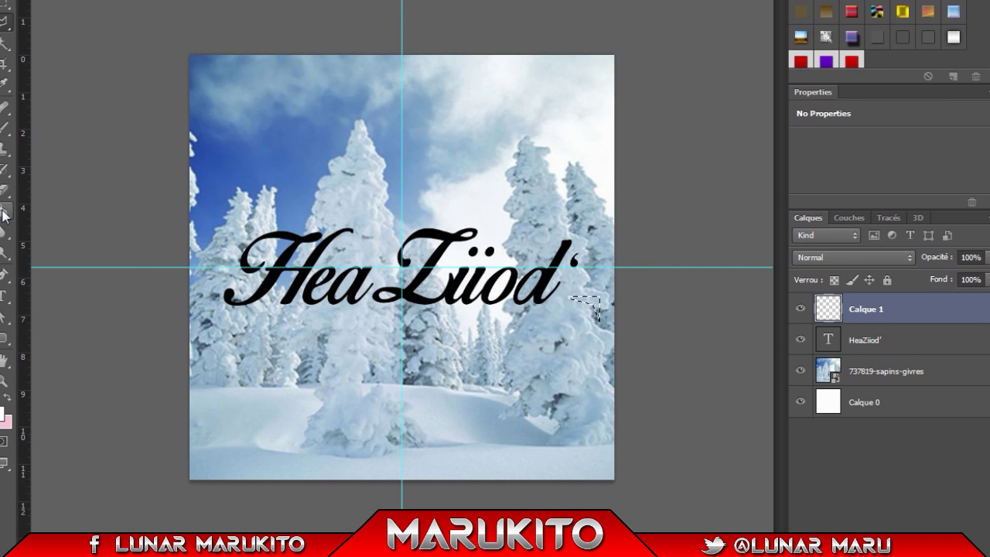
{"action": "left_click", "coordinate": [3, 6]}
{"action": "right_click", "coordinate": [528, 270]}
{"action": "left_click", "coordinate": [587, 287]}
Resize the white corner bracket and place it at the lower-right corner of the title.
{"action": "key", "text": "ctrl+t"}
{"action": "left_click_drag", "start_coordinate": [607, 283], "coordinate": [581, 345]}
{"action": "left_click", "coordinate": [466, 224]}
{"action": "left_click_drag", "start_coordinate": [575, 308], "coordinate": [583, 310]}
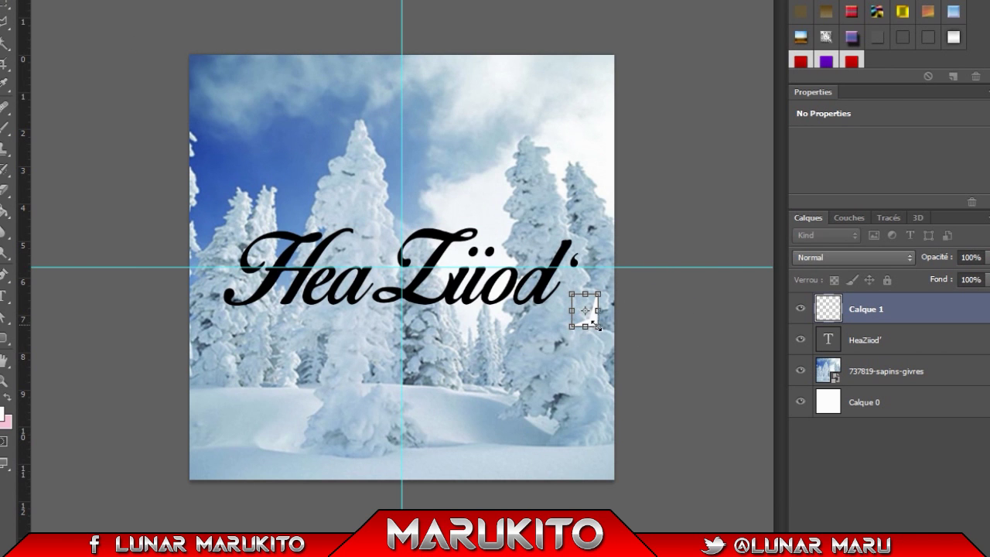
{"action": "left_click", "coordinate": [4, 1]}
{"action": "left_click", "coordinate": [463, 201]}
{"action": "left_click_drag", "start_coordinate": [549, 419], "coordinate": [532, 406]}
Duplicate the corner bracket and place the copy, rotated to face the opposite way, at the title's upper-left corner.
{"action": "key", "text": "ctrl+j"}
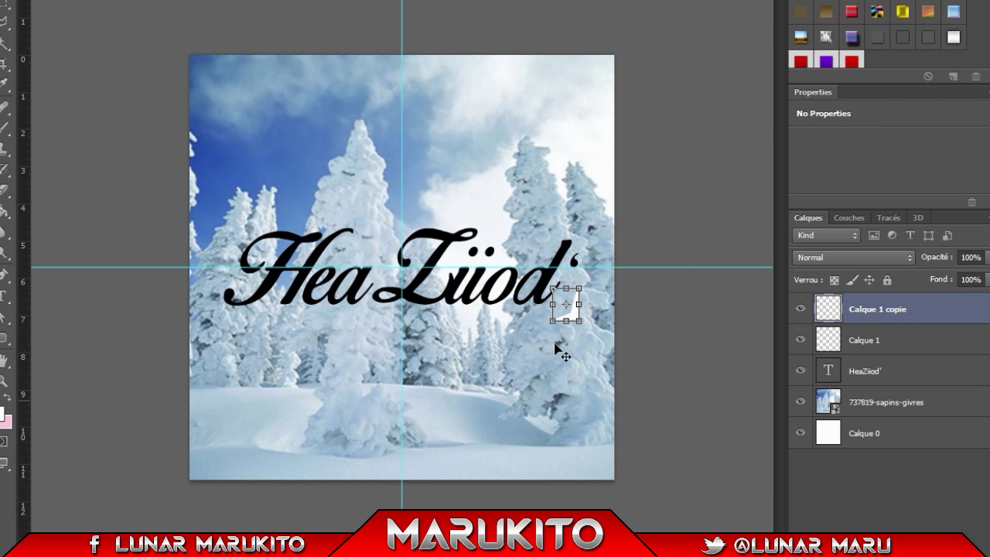
{"action": "left_click_drag", "start_coordinate": [623, 326], "coordinate": [189, 306]}
{"action": "key", "text": "v"}
{"action": "key", "text": "Return"}
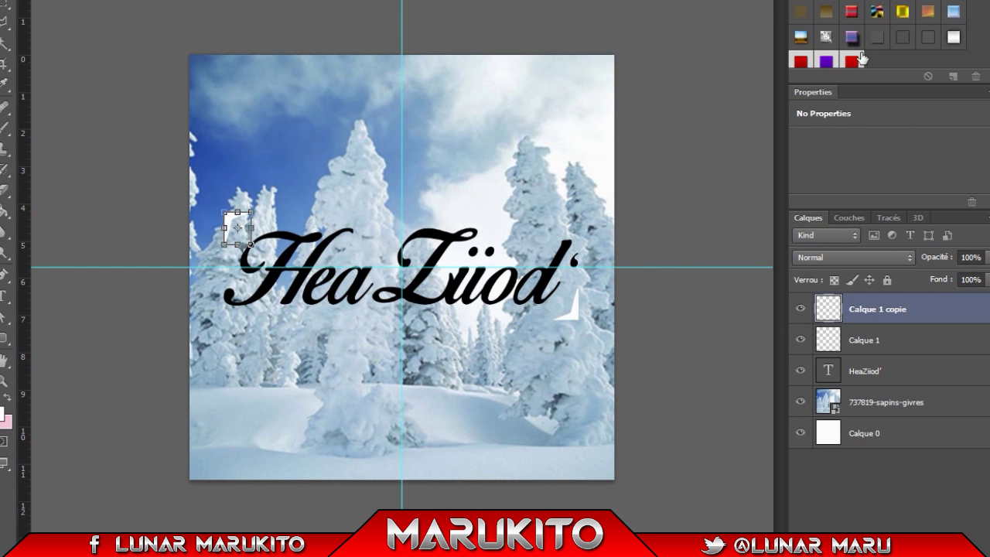
Apply the red gradient style to the upper-left bracket and copy it onto the other bracket and the title text.
{"action": "left_click", "coordinate": [851, 59]}
{"action": "right_click", "coordinate": [950, 316]}
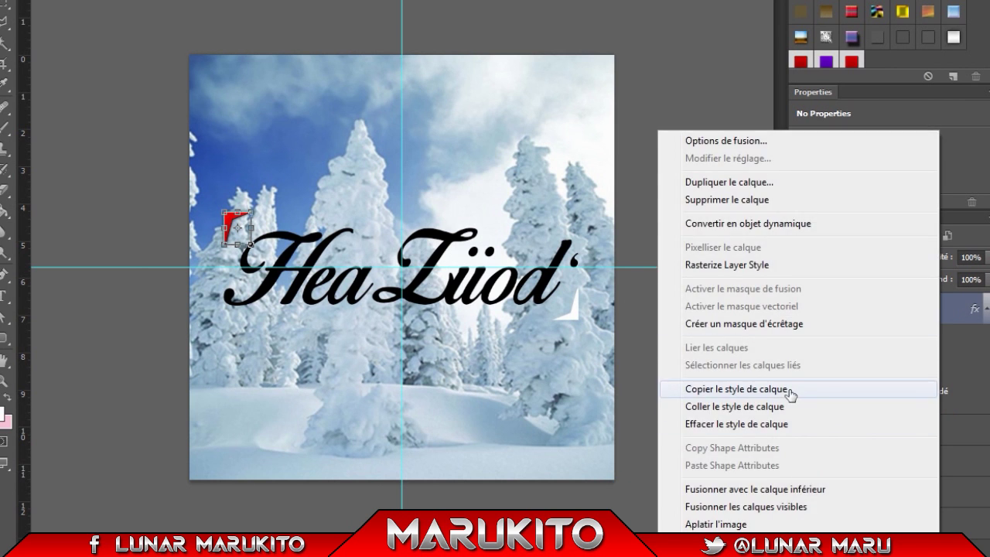
{"action": "left_click", "coordinate": [818, 390]}
{"action": "left_click", "coordinate": [924, 464], "text": "shift"}
{"action": "right_click", "coordinate": [924, 464]}
{"action": "left_click", "coordinate": [792, 507]}
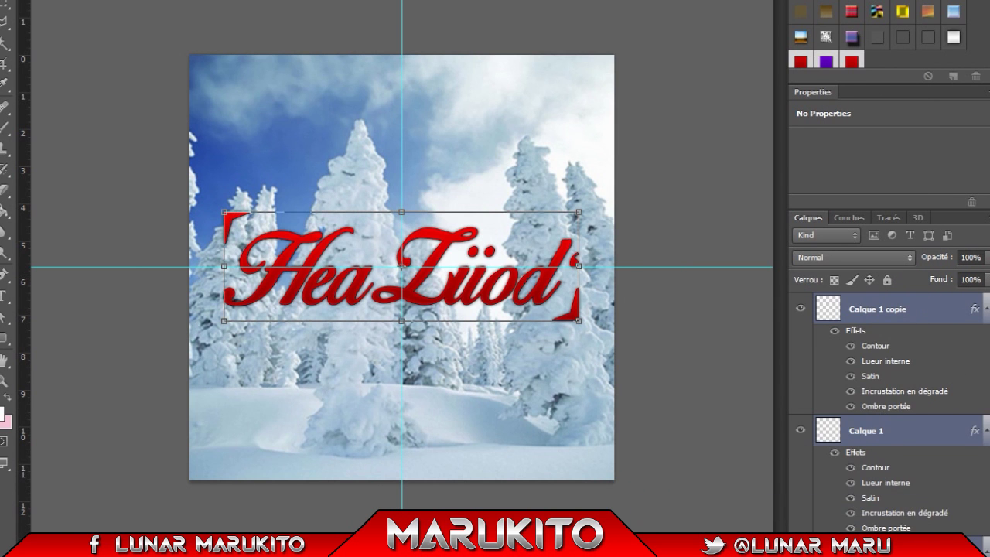
Add the text "Fondateur fgt" below the title on a new top layer, in a smaller size than the title.
{"action": "left_click", "coordinate": [912, 312]}
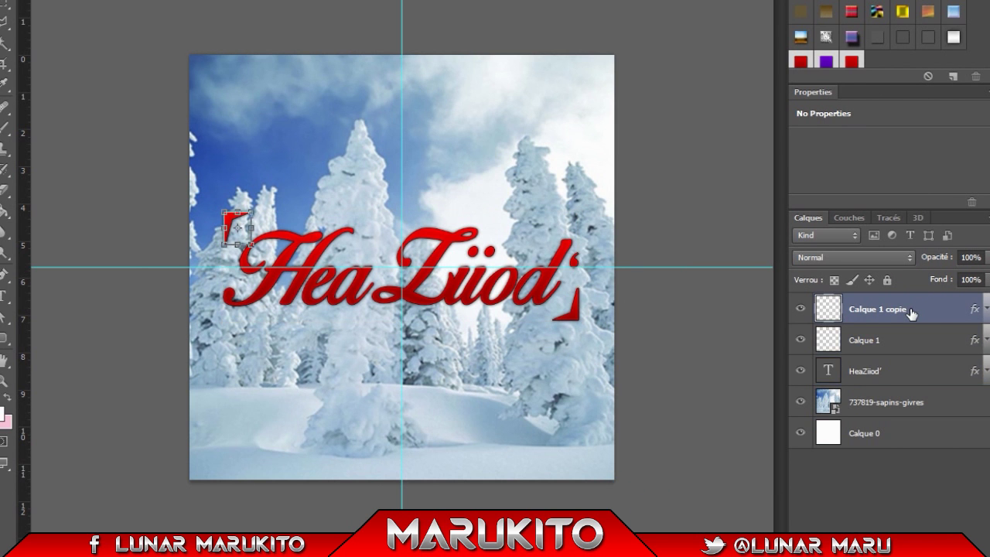
{"action": "left_click", "coordinate": [918, 343]}
{"action": "left_click", "coordinate": [916, 374]}
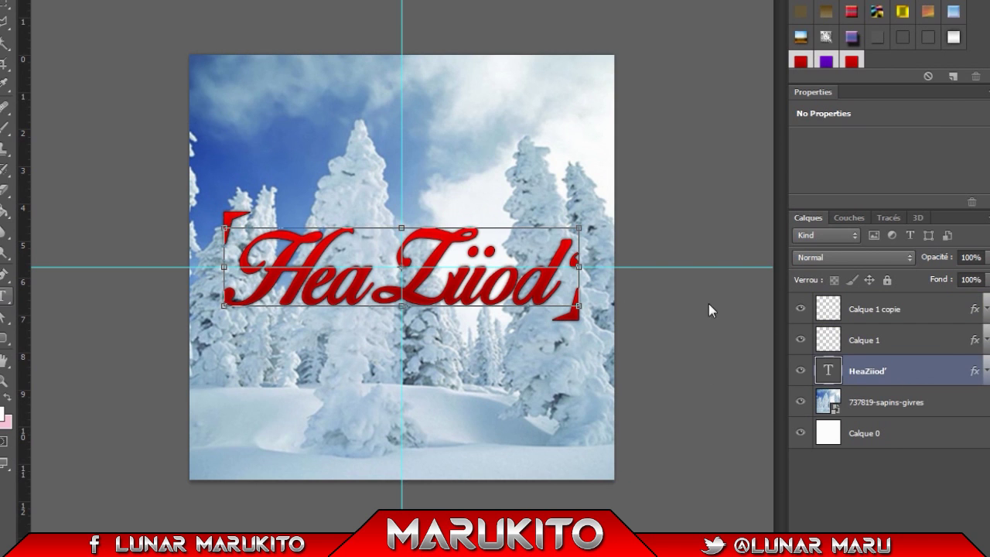
{"action": "left_click", "coordinate": [882, 310]}
{"action": "left_click", "coordinate": [362, 354]}
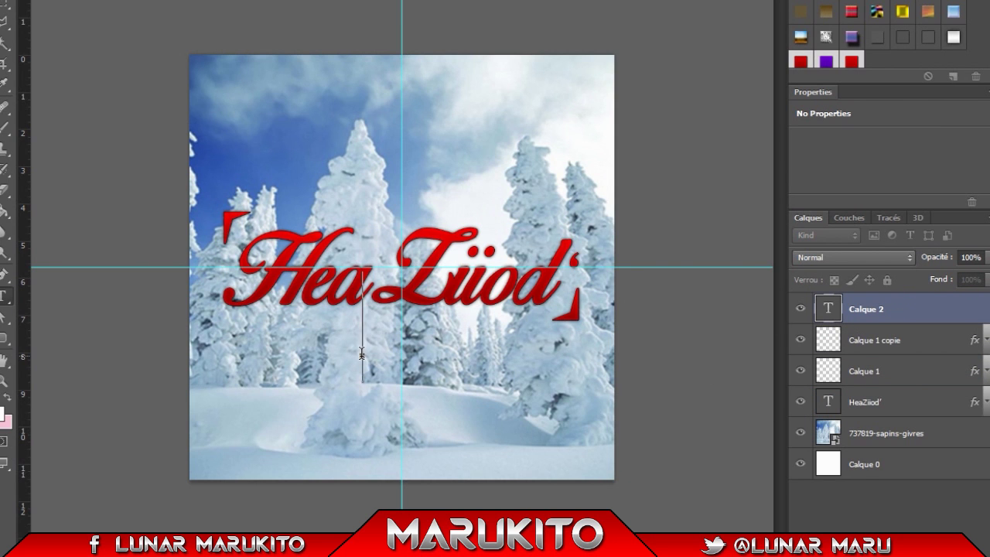
{"action": "type", "text": "Fondat"}
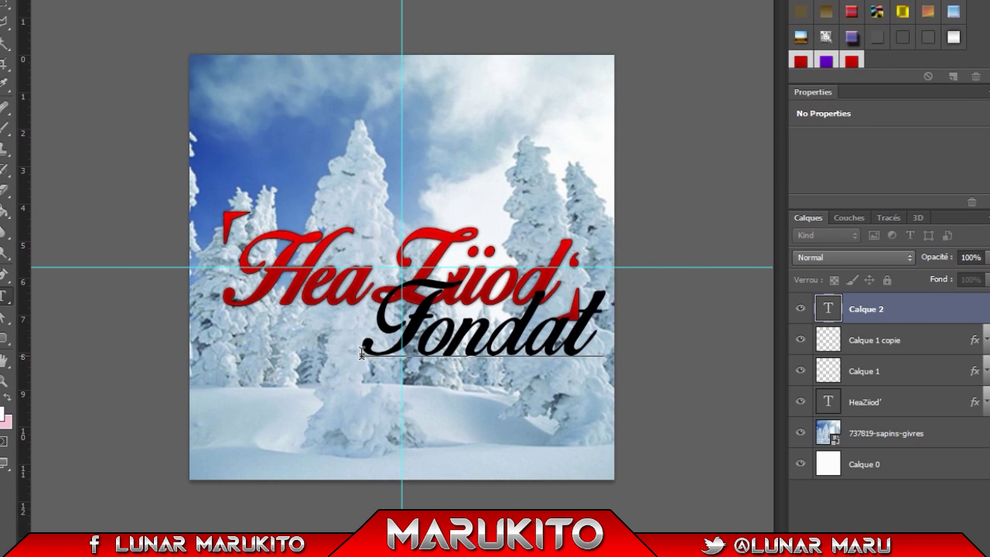
{"action": "type", "text": "e"}
{"action": "key", "text": "ctrl+a"}
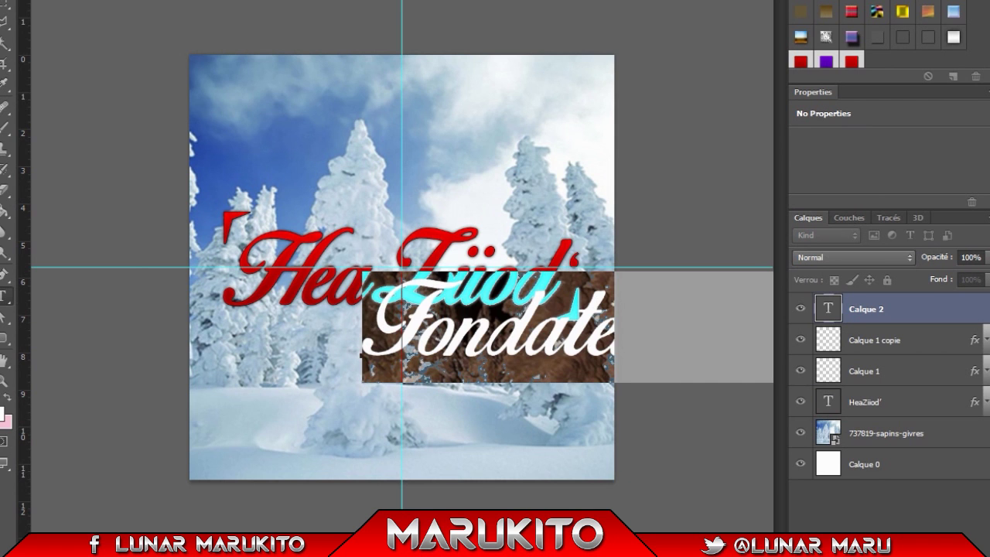
{"action": "key", "text": "Return"}
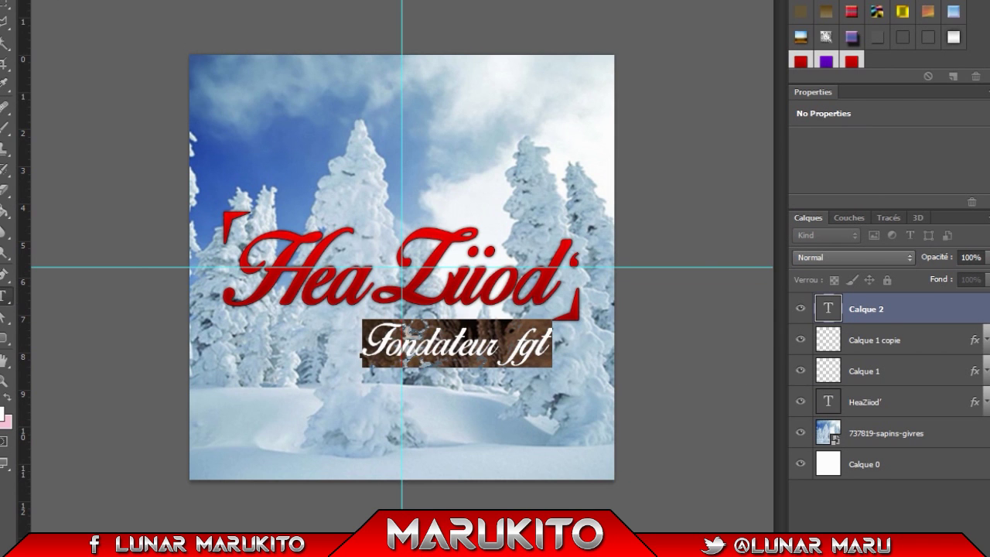
Replace "fgt" with capital "FGT" in the subtitle text.
{"action": "double_click", "coordinate": [535, 338]}
{"action": "left_click", "coordinate": [527, 342]}
{"action": "left_click_drag", "start_coordinate": [552, 341], "coordinate": [523, 340]}
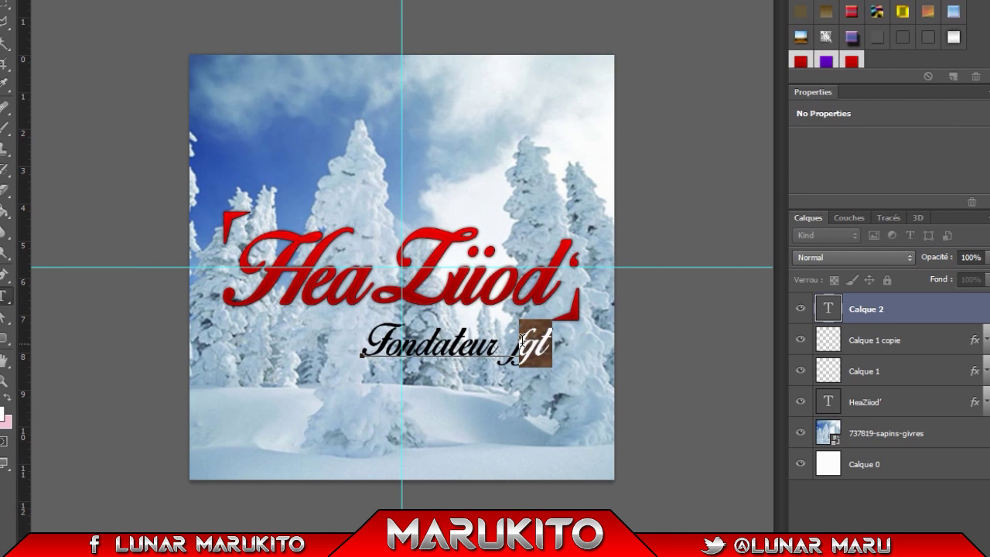
{"action": "type", "text": "G"}
{"action": "key", "text": "BackSpace"}
{"action": "key", "text": "BackSpace"}
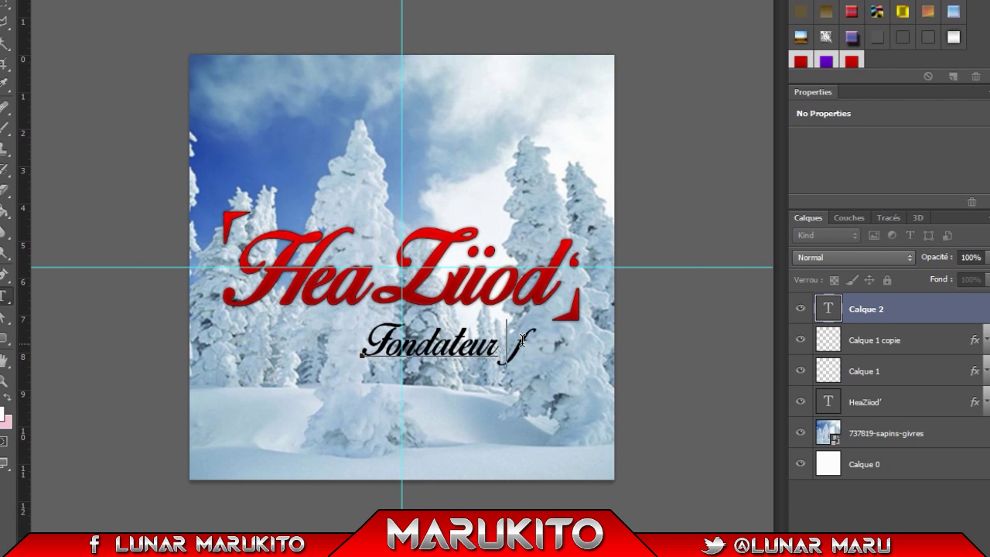
{"action": "type", "text": "FGT"}
Position the "Fondateur FGT" text under the title around the vertical guide and apply the purple gradient style to it.
{"action": "left_click", "coordinate": [4, 2]}
{"action": "left_click_drag", "start_coordinate": [504, 431], "coordinate": [423, 436]}
{"action": "key", "text": "Left"}
{"action": "key", "text": "Left"}
{"action": "key", "text": "Left"}
{"action": "key", "text": "Left"}
{"action": "key", "text": "Left"}
{"action": "key", "text": "Up"}
{"action": "left_click", "coordinate": [826, 60]}
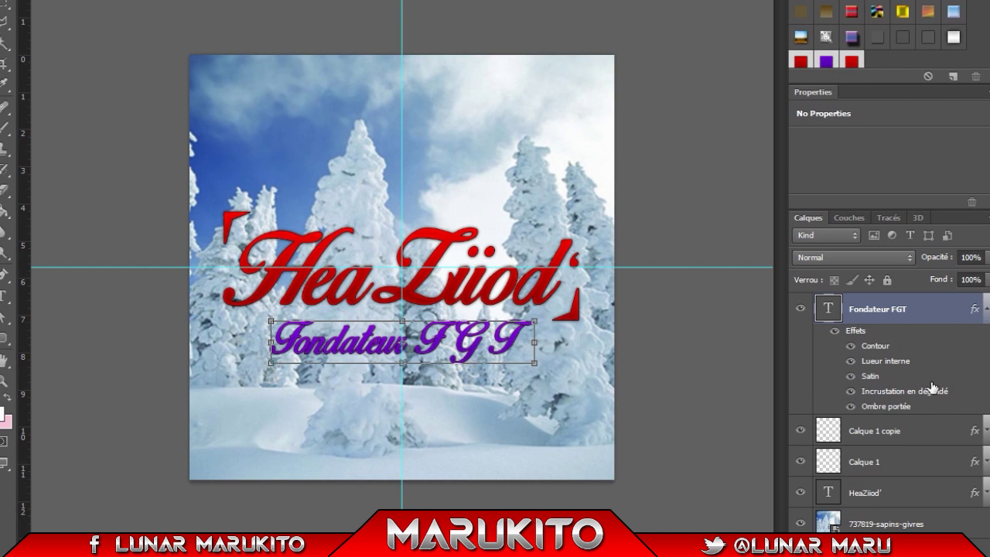
Duplicate the title's upper-left bracket, shrink the copy and place it at the upper-left corner of "Fondateur FGT" in the purple style.
{"action": "left_click", "coordinate": [923, 428]}
{"action": "key", "text": "ctrl+j"}
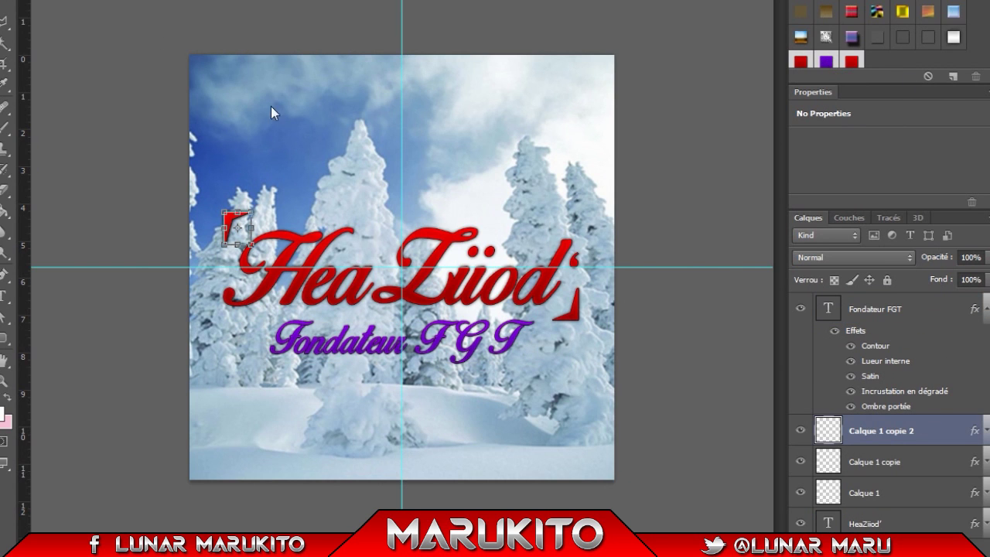
{"action": "left_click_drag", "start_coordinate": [247, 211], "coordinate": [242, 221]}
{"action": "left_click", "coordinate": [5, 5]}
{"action": "left_click", "coordinate": [403, 202]}
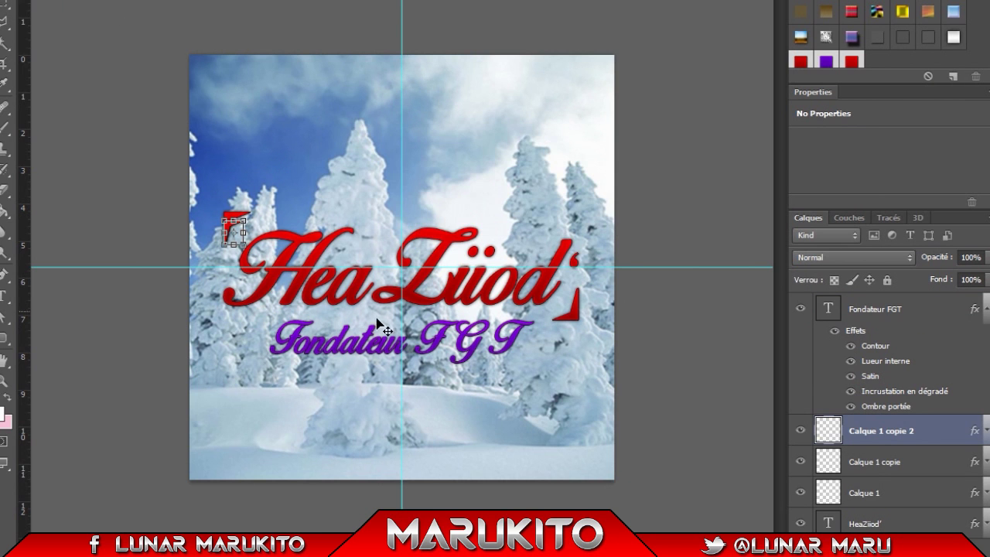
{"action": "left_click_drag", "start_coordinate": [371, 249], "coordinate": [392, 335]}
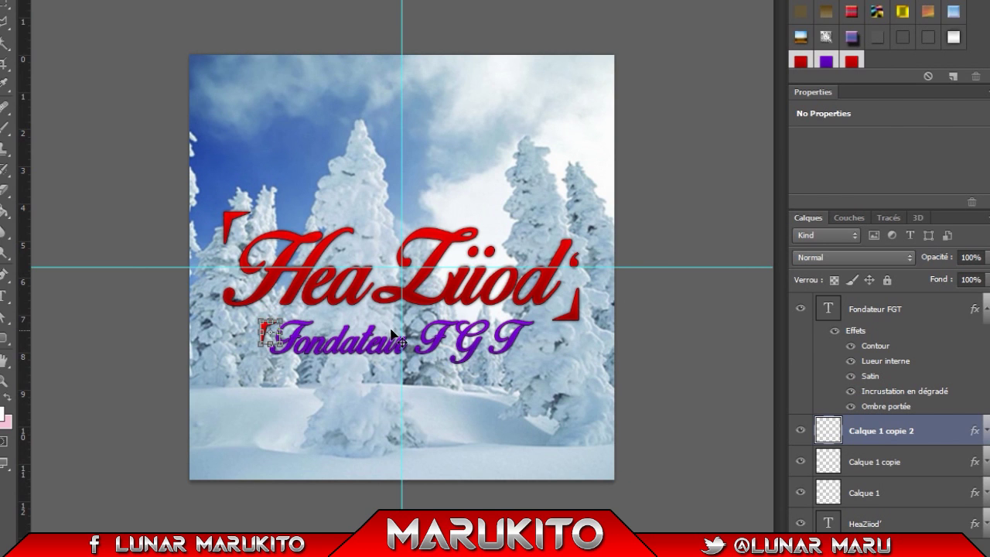
{"action": "mouse_move", "coordinate": [369, 405]}
{"action": "left_mouse_down"}
{"action": "mouse_move", "coordinate": [379, 393]}
{"action": "mouse_move", "coordinate": [371, 398]}
{"action": "left_mouse_up"}
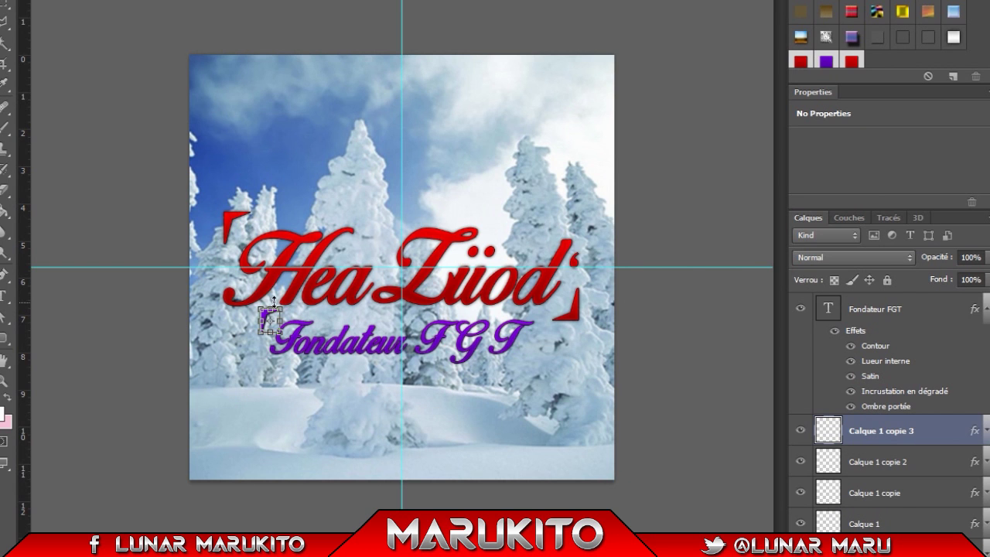
Rotate the duplicated purple bracket to face the opposite way and place it at the lower-right corner of "Fondateur FGT".
{"action": "left_click_drag", "start_coordinate": [316, 325], "coordinate": [205, 390]}
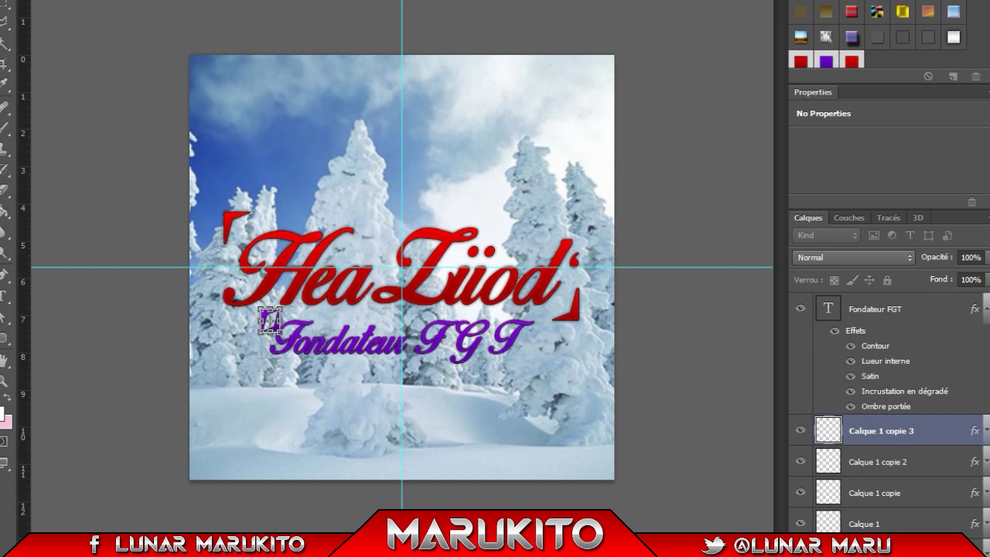
{"action": "left_click", "coordinate": [3, 3]}
{"action": "left_click", "coordinate": [403, 205]}
{"action": "left_click_drag", "start_coordinate": [294, 381], "coordinate": [555, 412]}
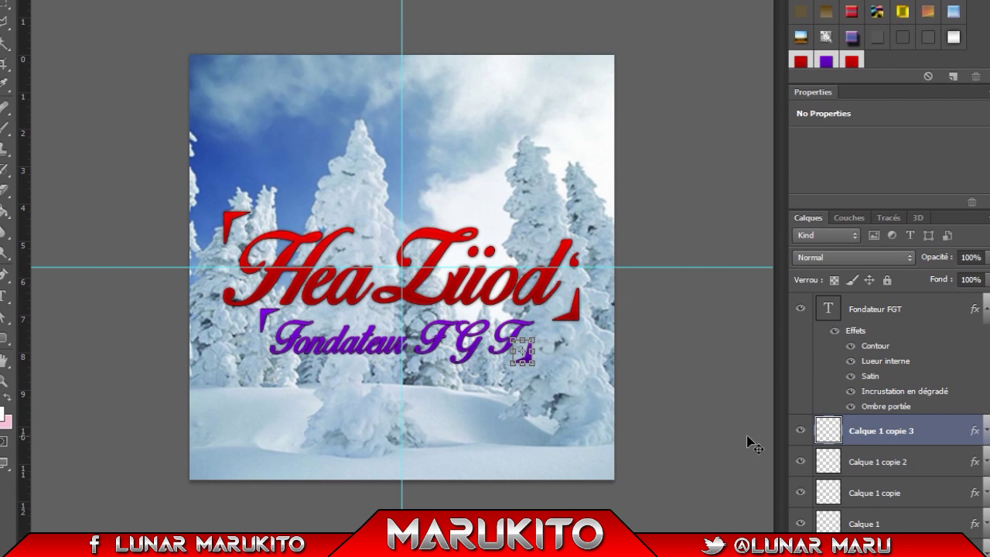
Import the gift box image "grosse-boite-cadeau" from the desktop above the "Fondateur FGT" layer.
{"action": "left_click", "coordinate": [907, 315]}
{"action": "key", "text": "alt+f"}
{"action": "left_click", "coordinate": [77, 169]}
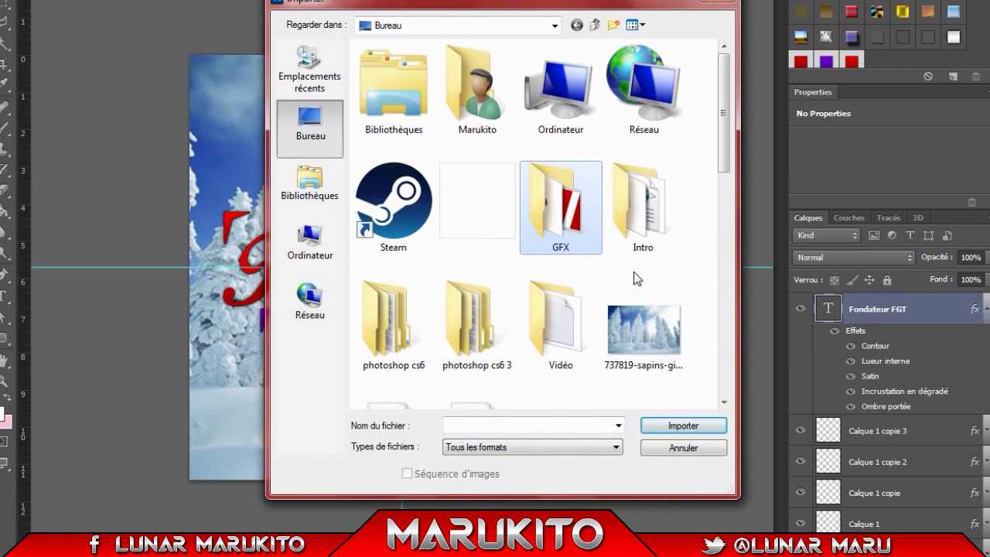
{"action": "double_click", "coordinate": [557, 216]}
{"action": "double_click", "coordinate": [449, 171]}
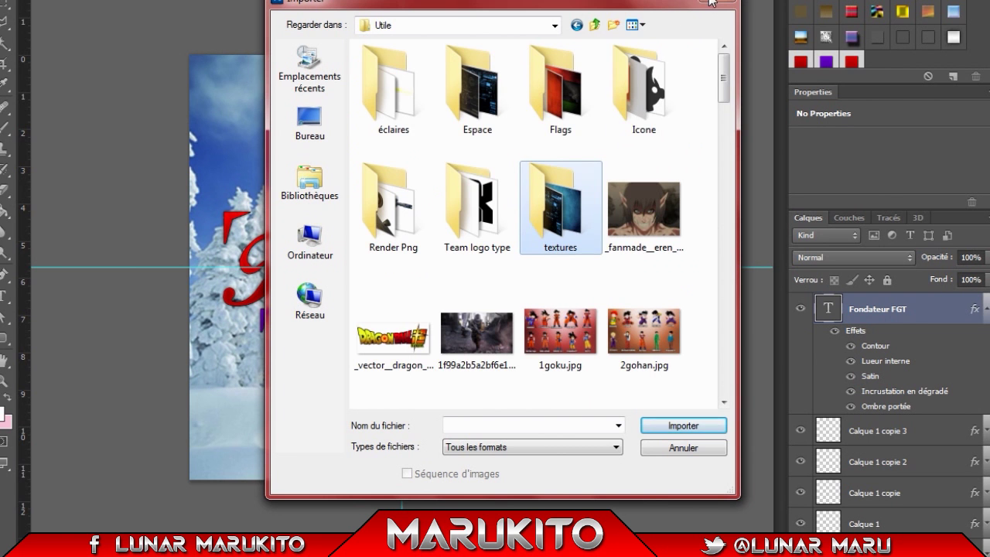
{"action": "left_click", "coordinate": [309, 124]}
{"action": "scroll", "coordinate": [464, 232], "scroll_direction": "down", "scroll_amount": 5}
{"action": "left_click", "coordinate": [403, 58]}
{"action": "double_click", "coordinate": [404, 58]}
Scale down the gift box image and position it below the subtitle, on the left of the vertical guide.
{"action": "left_click_drag", "start_coordinate": [665, 532], "coordinate": [410, 439]}
{"action": "left_click", "coordinate": [2, 2]}
{"action": "left_click", "coordinate": [415, 201]}
{"action": "key", "text": "ctrl+t"}
{"action": "left_click_drag", "start_coordinate": [388, 380], "coordinate": [406, 363]}
{"action": "left_click", "coordinate": [3, 3]}
{"action": "left_click", "coordinate": [433, 202]}
{"action": "left_click_drag", "start_coordinate": [473, 202], "coordinate": [460, 229]}
{"action": "left_click_drag", "start_coordinate": [468, 399], "coordinate": [463, 390]}
{"action": "key", "text": "ctrl+t"}
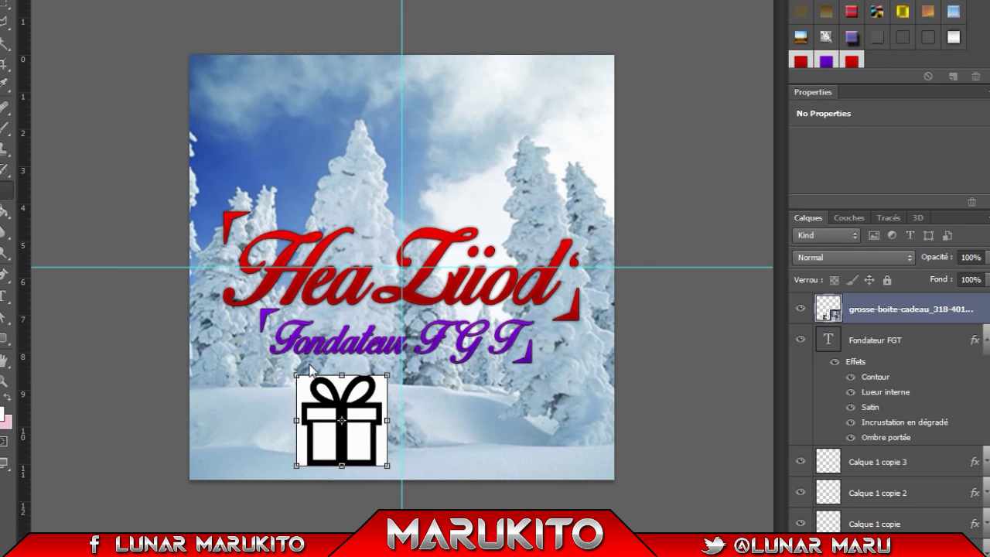
Rasterize the gift box layer and remove the white areas around and inside the box with the Magic Wand.
{"action": "left_click", "coordinate": [312, 376]}
{"action": "left_click", "coordinate": [435, 211]}
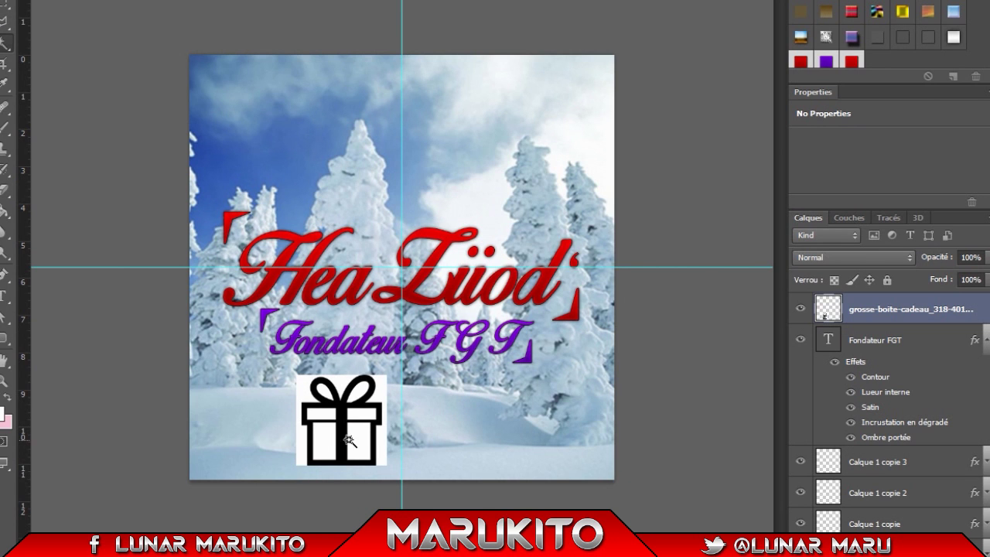
{"action": "left_click", "coordinate": [327, 391], "text": "shift"}
{"action": "left_click", "coordinate": [324, 414], "text": "shift"}
{"action": "left_click", "coordinate": [320, 441], "text": "shift"}
{"action": "left_click", "coordinate": [302, 442], "text": "shift"}
{"action": "left_click", "coordinate": [383, 455], "text": "shift"}
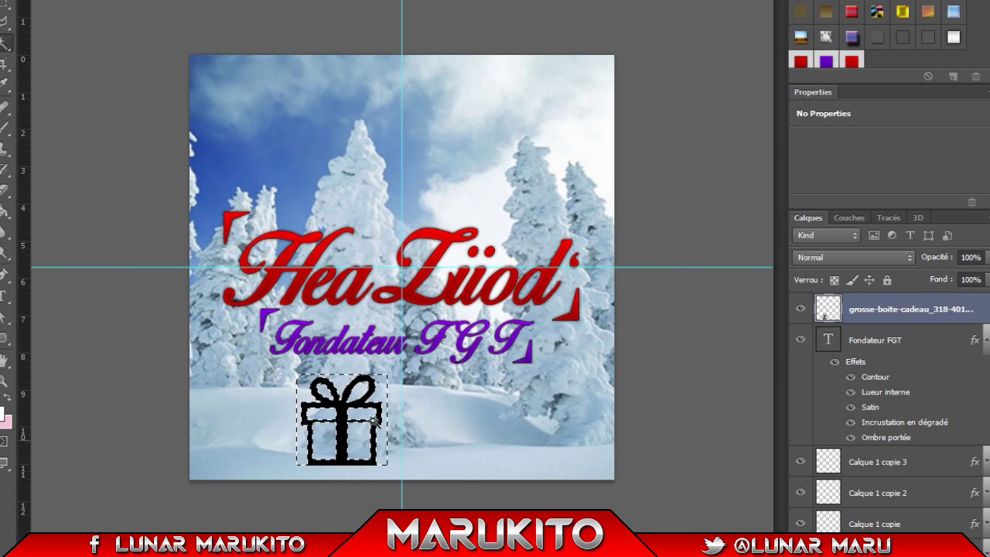
Clear the selection and apply the red gradient style to the gift box.
{"action": "right_click", "coordinate": [410, 383]}
{"action": "left_click", "coordinate": [468, 95]}
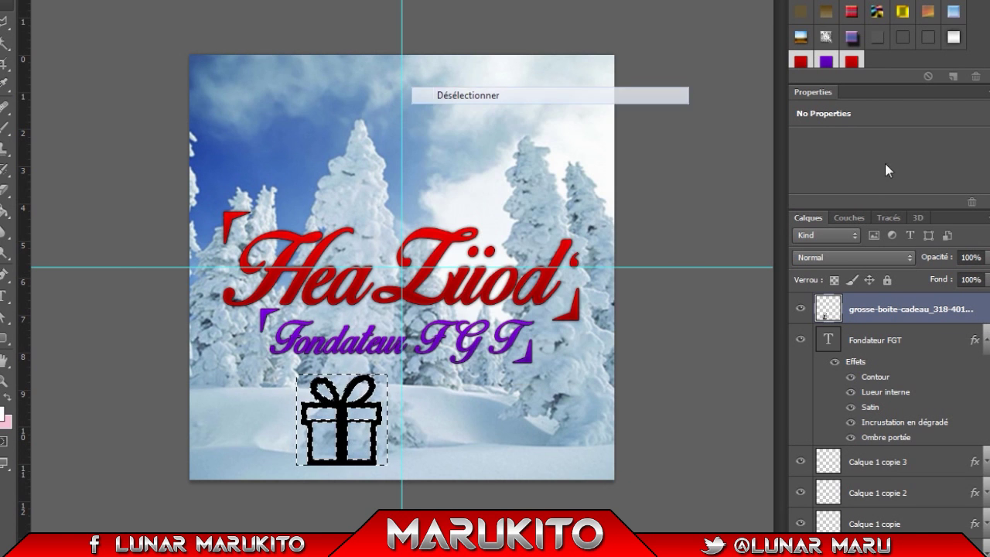
{"action": "left_click", "coordinate": [852, 61]}
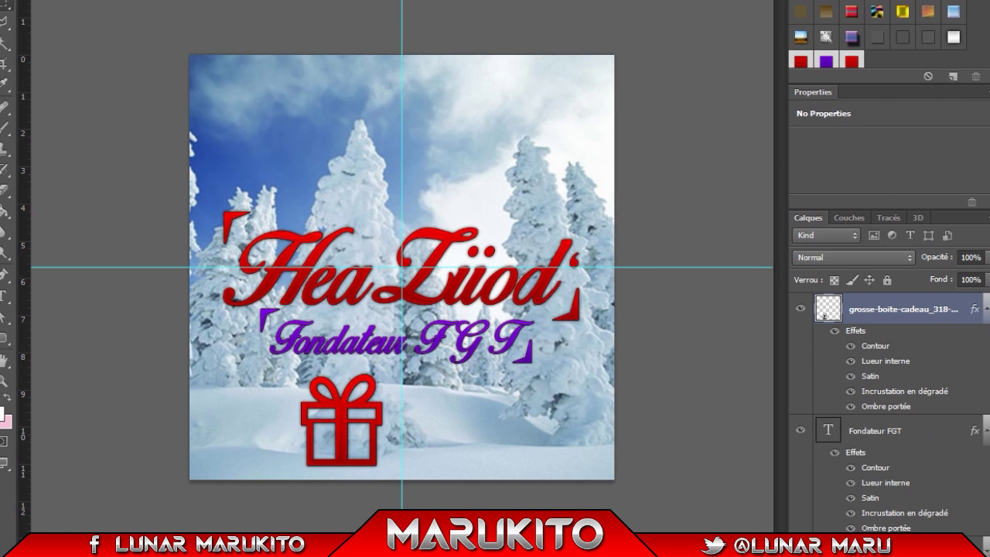
Import the "livre-et-un-stylo" book-and-pencil image from the desktop and scale it down.
{"action": "left_click", "coordinate": [28, 2]}
{"action": "left_click", "coordinate": [118, 171]}
{"action": "scroll", "coordinate": [549, 273], "scroll_direction": "down", "scroll_amount": 8}
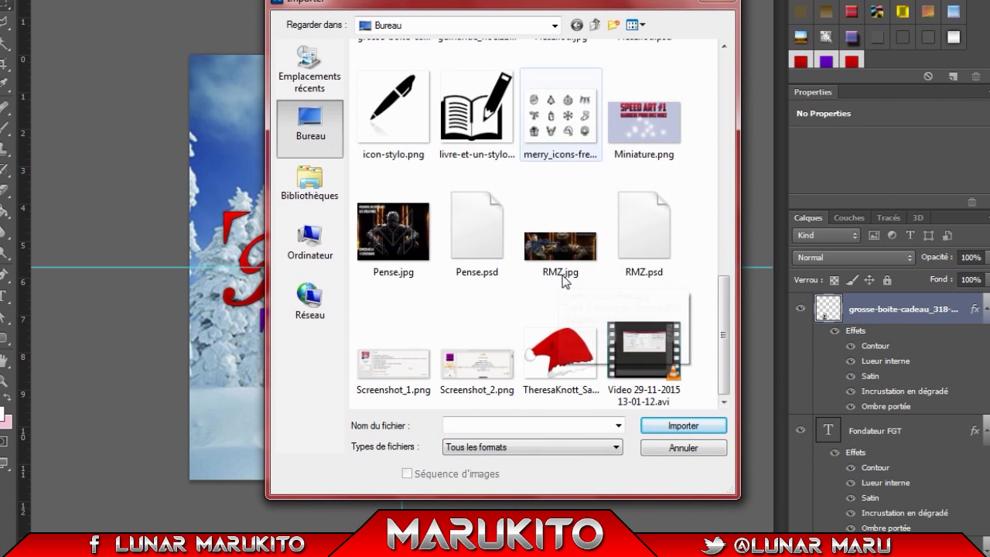
{"action": "double_click", "coordinate": [475, 112]}
{"action": "mouse_move", "coordinate": [621, 483]}
{"action": "left_mouse_down"}
{"action": "mouse_move", "coordinate": [377, 218]}
{"action": "mouse_move", "coordinate": [261, 132]}
{"action": "mouse_move", "coordinate": [268, 137]}
{"action": "left_mouse_up"}
{"action": "left_click", "coordinate": [882, 309]}
{"action": "left_click", "coordinate": [413, 202]}
Rasterize the book-and-pencil layer and move it onto the snow area below the subtitle.
{"action": "left_click", "coordinate": [4, 190]}
{"action": "left_click", "coordinate": [232, 77]}
{"action": "left_click", "coordinate": [414, 208]}
{"action": "left_click", "coordinate": [4, 1]}
{"action": "mouse_move", "coordinate": [317, 256]}
{"action": "left_mouse_down"}
{"action": "mouse_move", "coordinate": [437, 455]}
{"action": "mouse_move", "coordinate": [427, 533]}
{"action": "mouse_move", "coordinate": [428, 430]}
{"action": "mouse_move", "coordinate": [420, 492]}
{"action": "left_mouse_up"}
Remove the white background of the book-and-pencil icon with the Magic Wand and clear the selection.
{"action": "left_click", "coordinate": [5, 189]}
{"action": "left_click", "coordinate": [370, 425]}
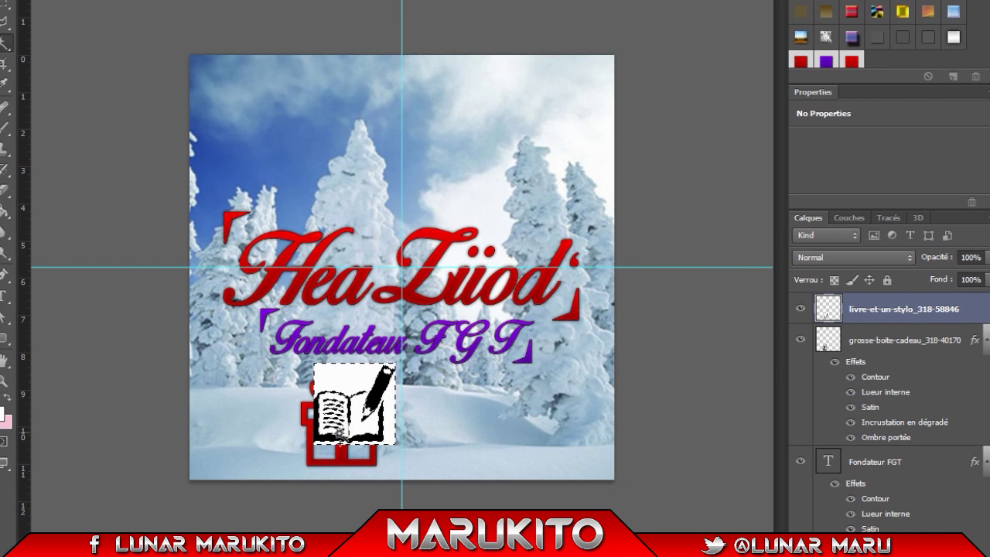
{"action": "key", "text": "Delete"}
{"action": "right_click", "coordinate": [354, 99]}
{"action": "left_click", "coordinate": [364, 290]}
Resize the book-and-pencil icon, place it beside the gift box across the vertical guide, and apply the purple gradient style.
{"action": "left_click_drag", "start_coordinate": [397, 361], "coordinate": [424, 336]}
{"action": "left_click", "coordinate": [5, 4]}
{"action": "left_click", "coordinate": [430, 204]}
{"action": "left_click_drag", "start_coordinate": [447, 255], "coordinate": [546, 270]}
{"action": "left_click", "coordinate": [827, 60]}
{"action": "left_click_drag", "start_coordinate": [591, 399], "coordinate": [594, 427]}
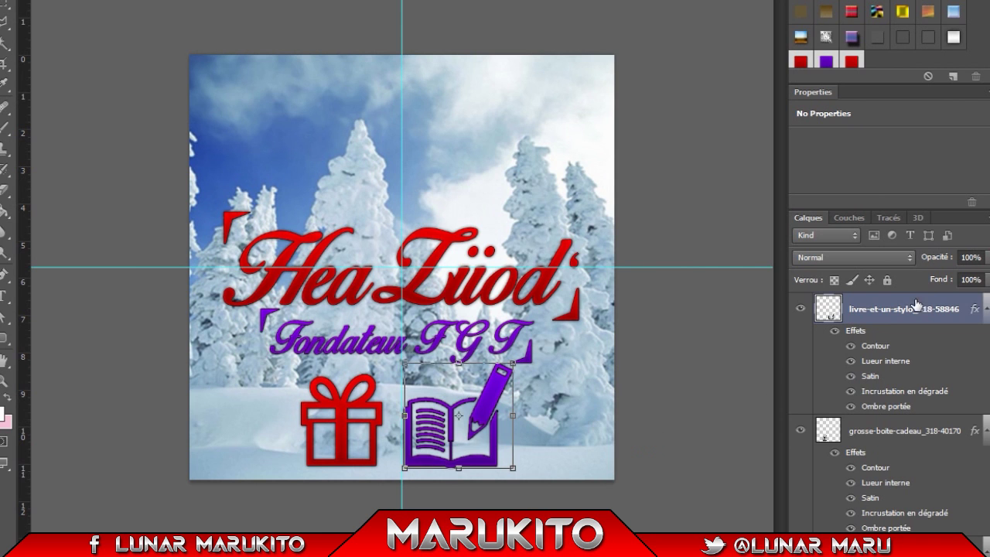
Select the icon, subtitle, bracket and title layers together and move them slightly upward on the canvas.
{"action": "scroll", "coordinate": [945, 387], "scroll_direction": "down", "scroll_amount": 5}
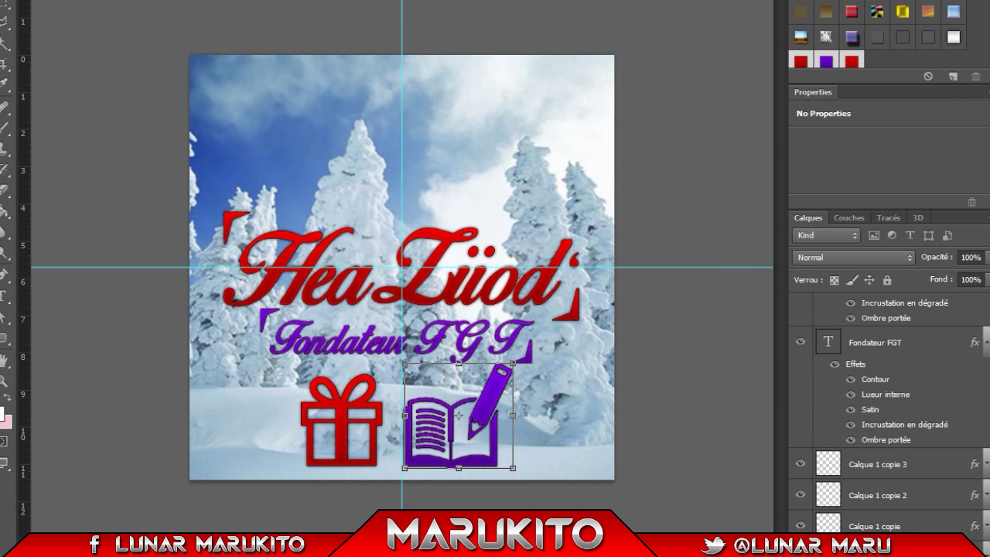
{"action": "left_click", "coordinate": [880, 342], "text": "shift"}
{"action": "left_click_drag", "start_coordinate": [474, 348], "coordinate": [472, 312]}
{"action": "scroll", "coordinate": [856, 389], "scroll_direction": "up", "scroll_amount": 5}
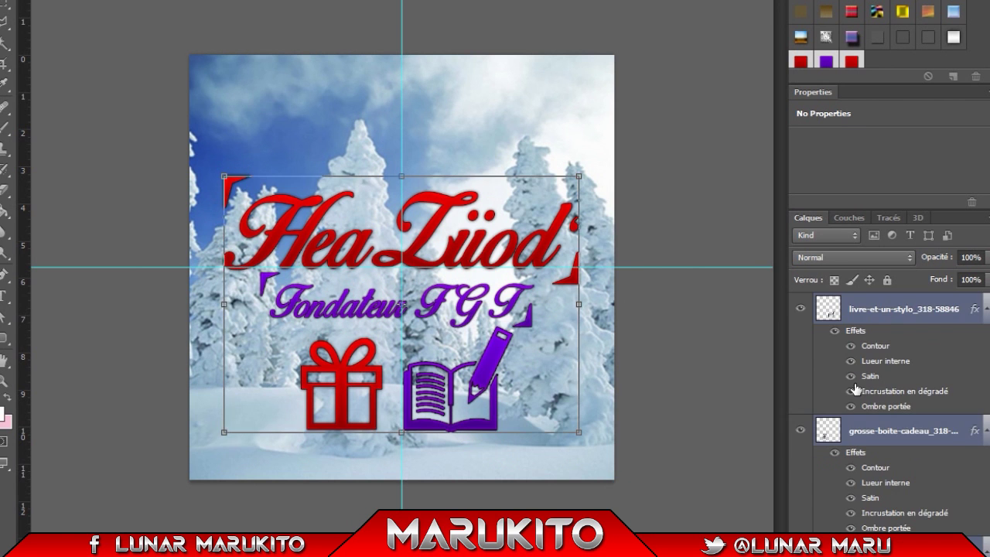
Import the texture 1 (2).jpg from the textures folder above the book-and-pencil layer.
{"action": "left_click", "coordinate": [899, 310]}
{"action": "key", "text": "alt+f"}
{"action": "left_click", "coordinate": [72, 168]}
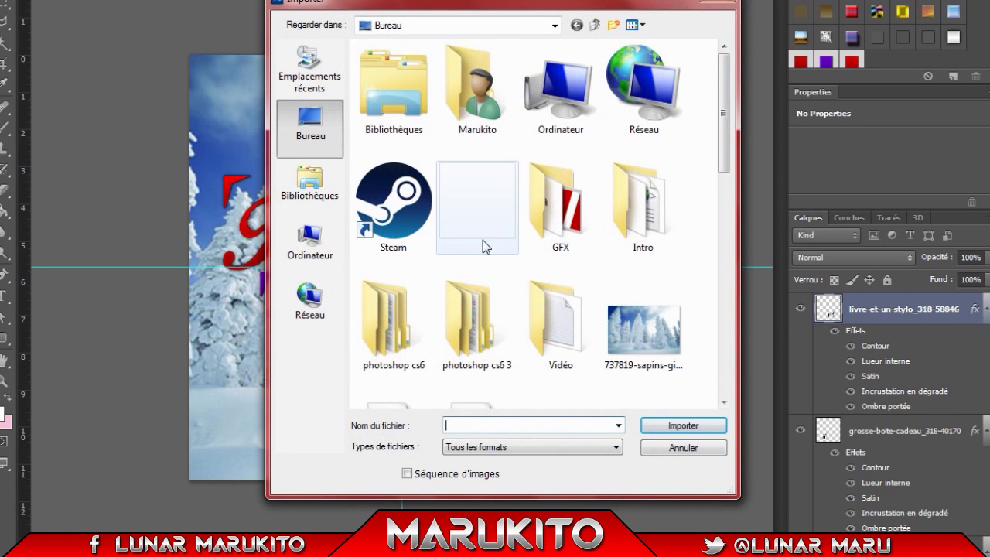
{"action": "double_click", "coordinate": [559, 205]}
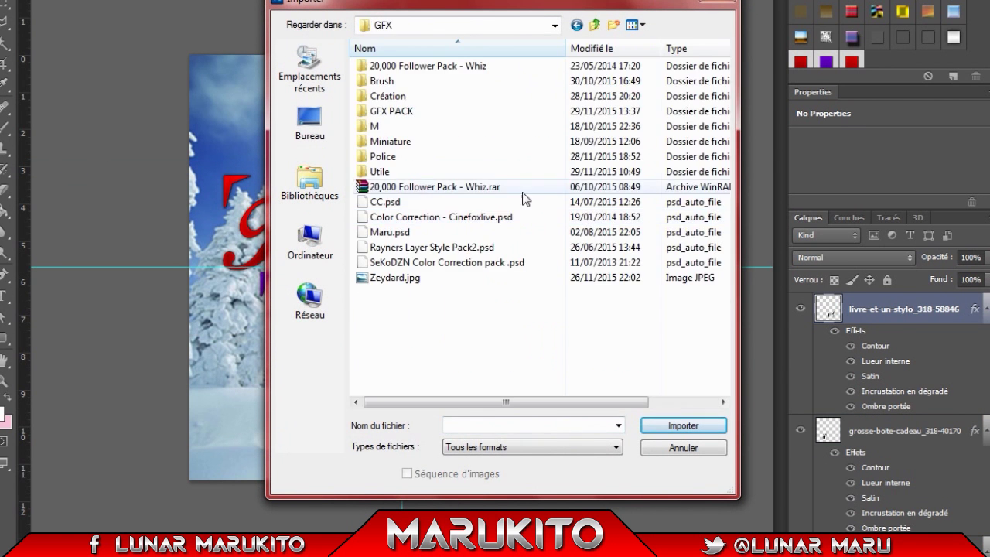
{"action": "double_click", "coordinate": [511, 176]}
{"action": "double_click", "coordinate": [561, 209]}
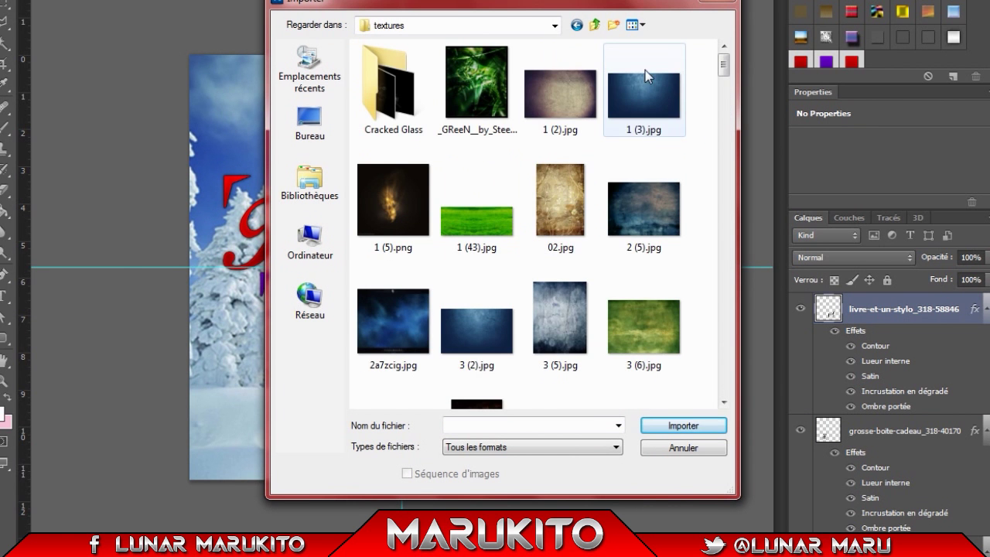
{"action": "double_click", "coordinate": [572, 98]}
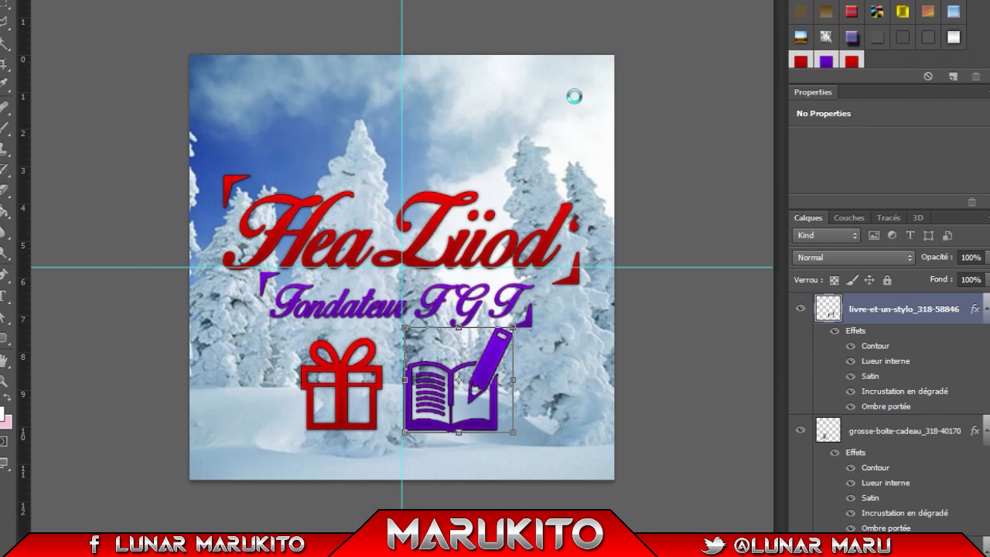
Enlarge the placed texture and position it so it covers all the lettering, brackets and icons.
{"action": "left_click_drag", "start_coordinate": [617, 411], "coordinate": [738, 468]}
{"action": "left_click_drag", "start_coordinate": [444, 367], "coordinate": [408, 363]}
{"action": "left_click", "coordinate": [4, 3]}
{"action": "key", "text": "Return"}
Set the texture layer's blending mode to Incrustation and rasterize the layer.
{"action": "left_click", "coordinate": [882, 257]}
{"action": "left_click", "coordinate": [823, 464]}
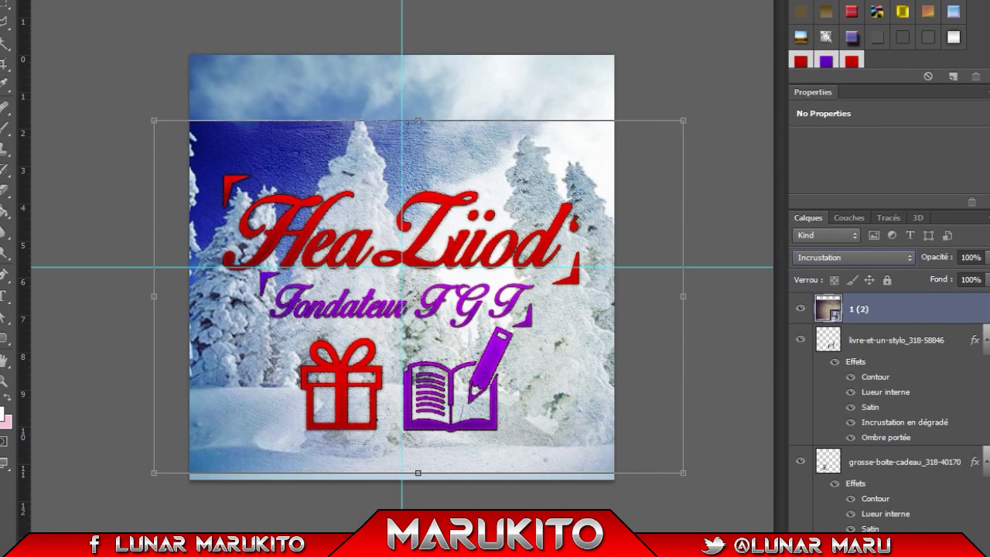
{"action": "key", "text": "w"}
{"action": "key", "text": "Return"}
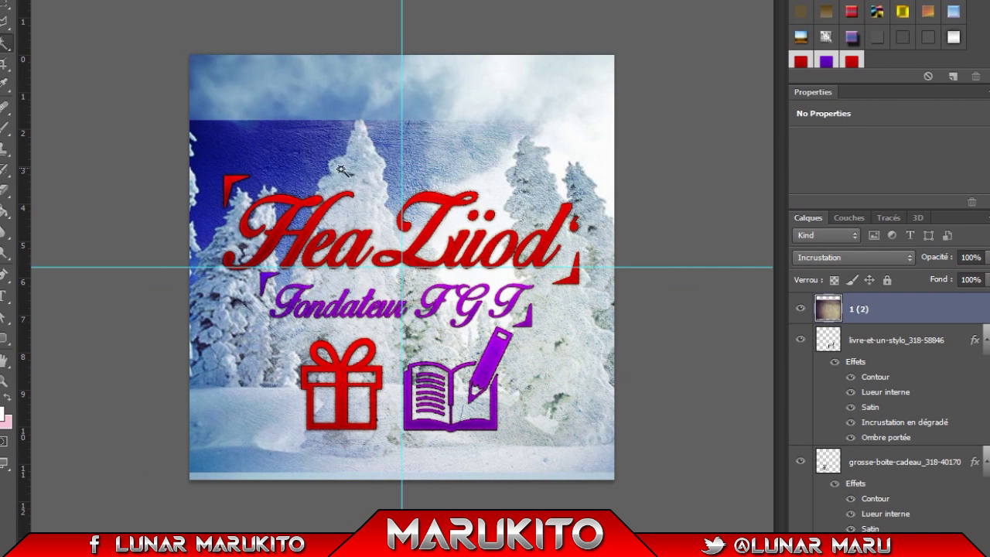
Load the book-and-pencil layer's transparency as a selection and add the gift box shape to it.
{"action": "left_click", "coordinate": [892, 342]}
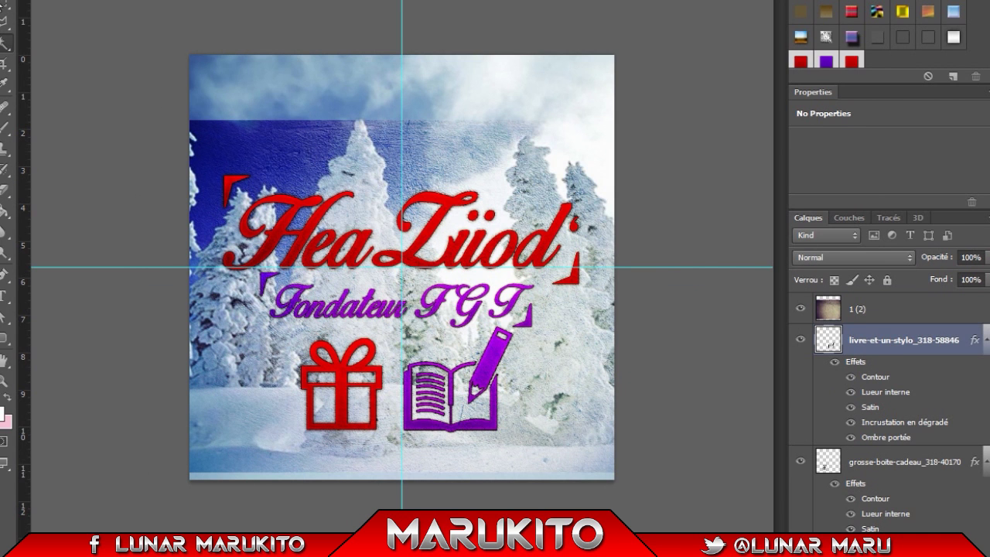
{"action": "key", "text": "m"}
{"action": "right_click", "coordinate": [379, 336]}
{"action": "left_click", "coordinate": [441, 518]}
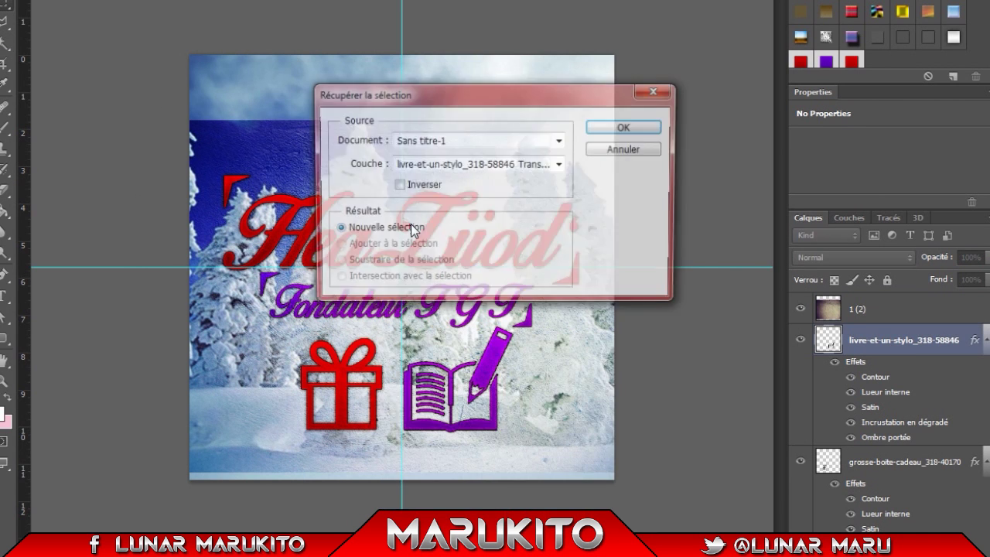
{"action": "left_click", "coordinate": [622, 127]}
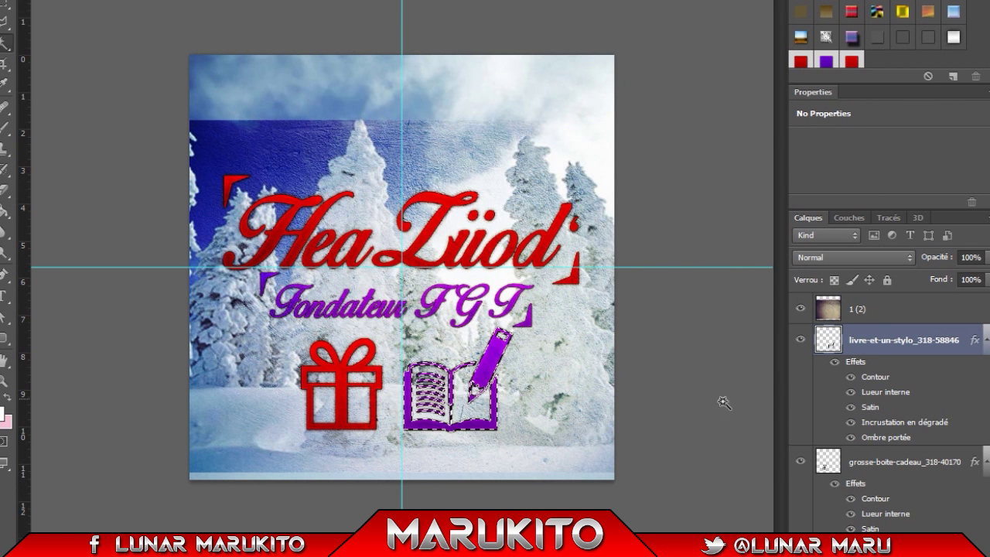
{"action": "left_click", "coordinate": [889, 462]}
{"action": "left_click", "coordinate": [343, 392], "text": "shift"}
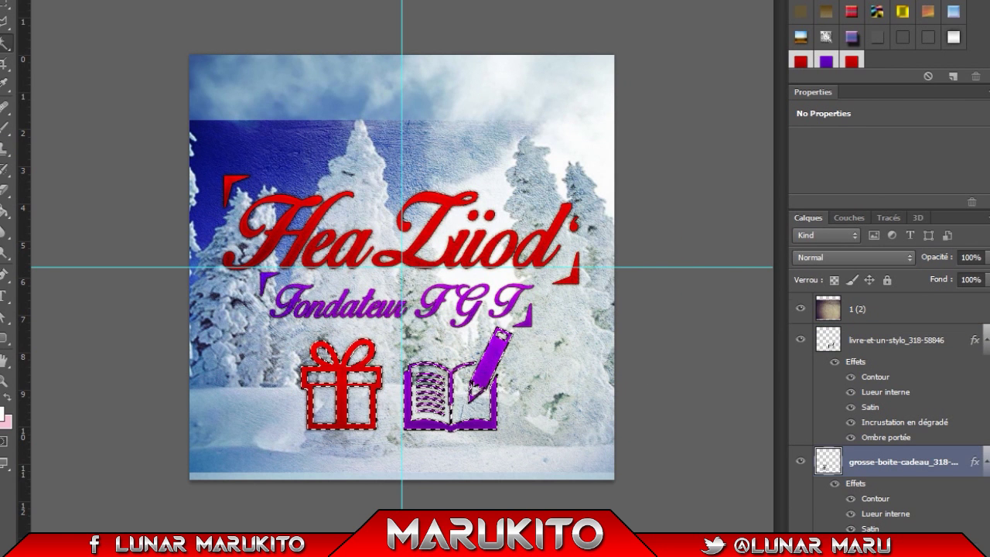
Add the subtitle, the four corner brackets and the red title lettering to the current selection.
{"action": "left_click", "coordinate": [890, 555]}
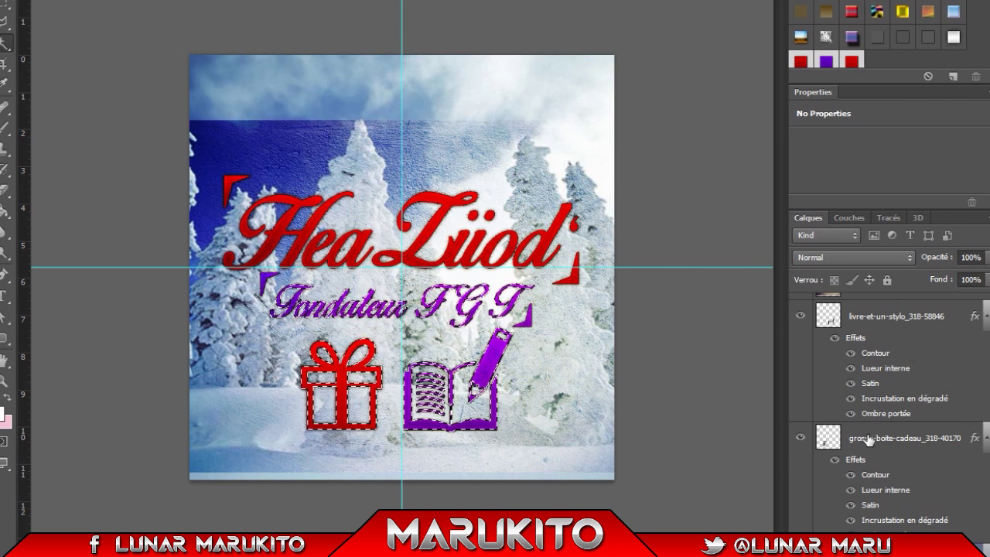
{"action": "scroll", "coordinate": [921, 495], "scroll_direction": "down", "scroll_amount": 3}
{"action": "left_click", "coordinate": [929, 505]}
{"action": "left_click", "coordinate": [985, 499]}
{"action": "left_click", "coordinate": [888, 528]}
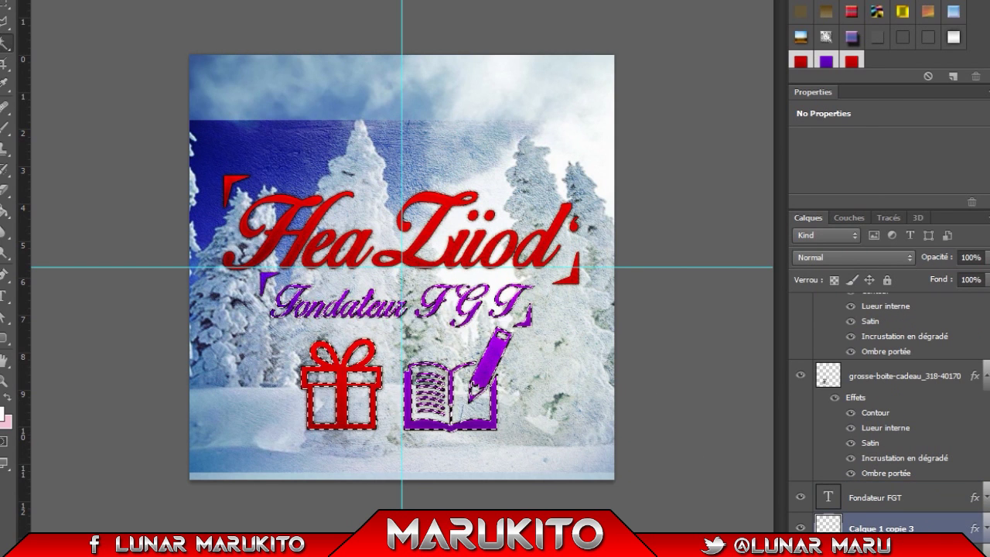
{"action": "left_click", "coordinate": [890, 550]}
{"action": "left_click", "coordinate": [577, 284], "text": "shift"}
{"action": "key", "text": "ctrl+z"}
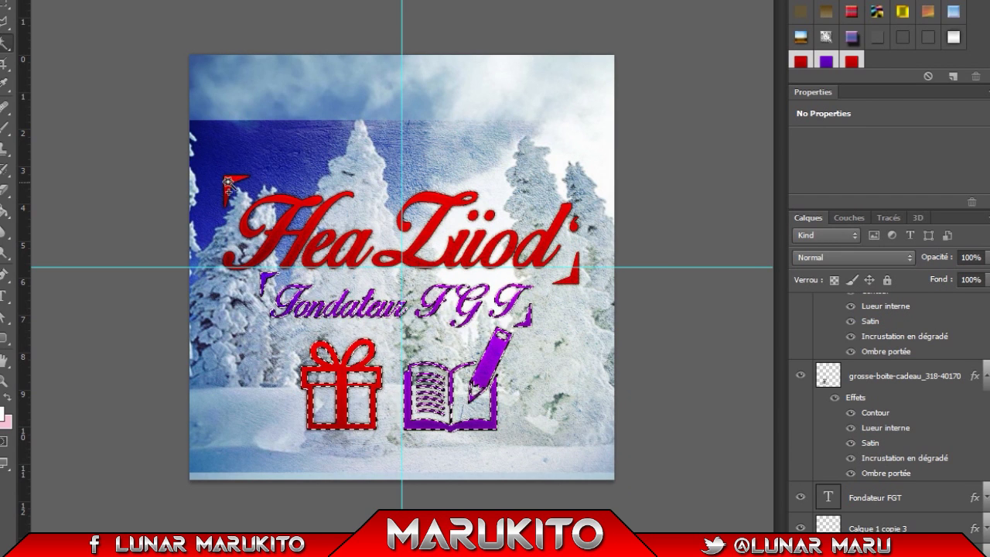
{"action": "scroll", "coordinate": [925, 524], "scroll_direction": "down", "scroll_amount": 1}
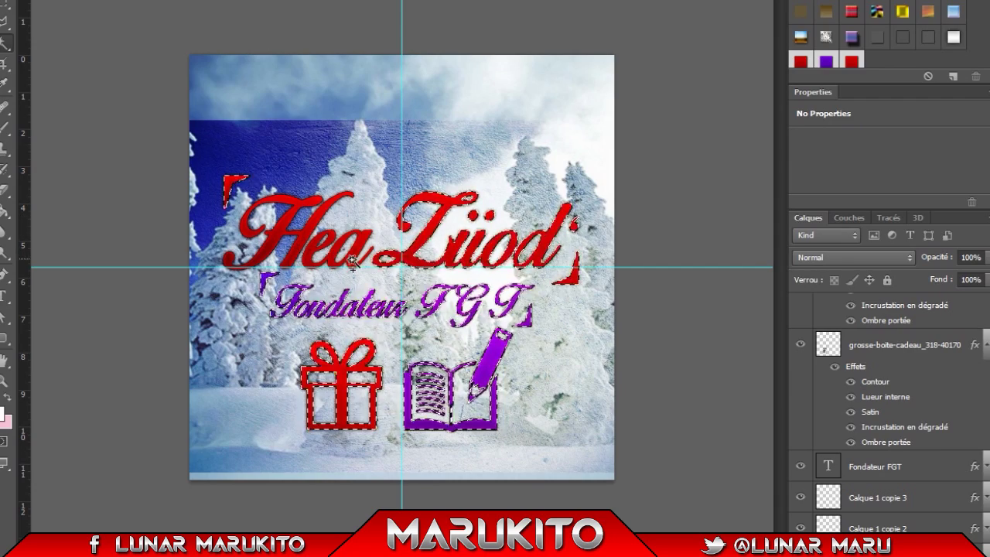
{"action": "scroll", "coordinate": [825, 518], "scroll_direction": "down", "scroll_amount": 1}
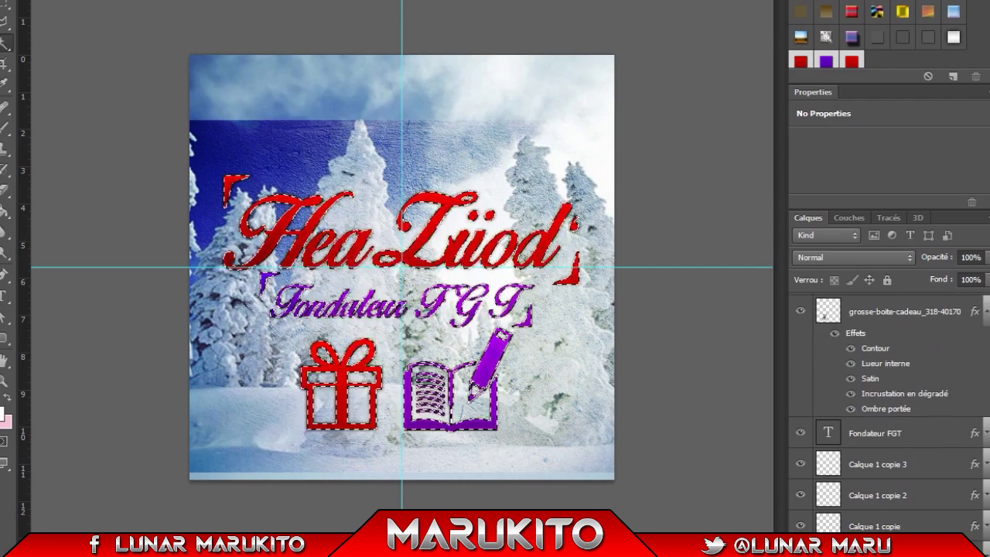
Invert the selection, delete the 1 (2) texture outside the lettering and icons, and deselect.
{"action": "right_click", "coordinate": [485, 236]}
{"action": "left_click", "coordinate": [534, 183]}
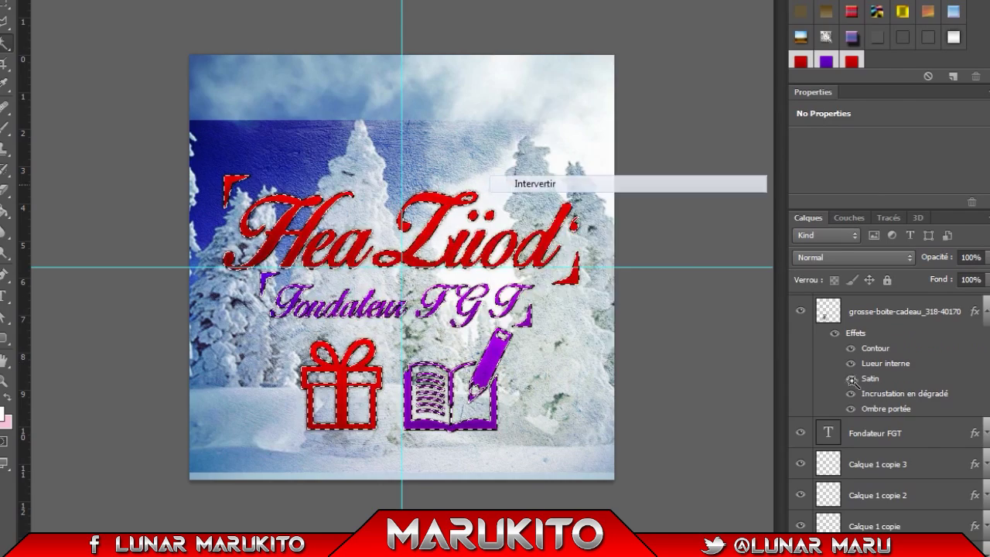
{"action": "scroll", "coordinate": [852, 381], "scroll_direction": "up", "scroll_amount": 5}
{"action": "left_click", "coordinate": [899, 311]}
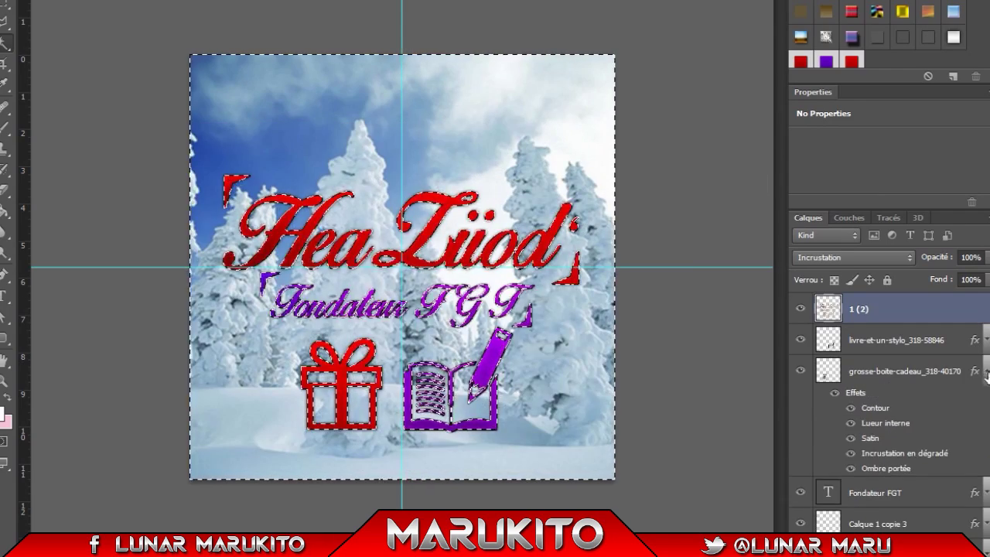
{"action": "left_click", "coordinate": [986, 372]}
{"action": "left_click", "coordinate": [5, 8]}
{"action": "right_click", "coordinate": [396, 303]}
{"action": "left_click", "coordinate": [413, 314]}
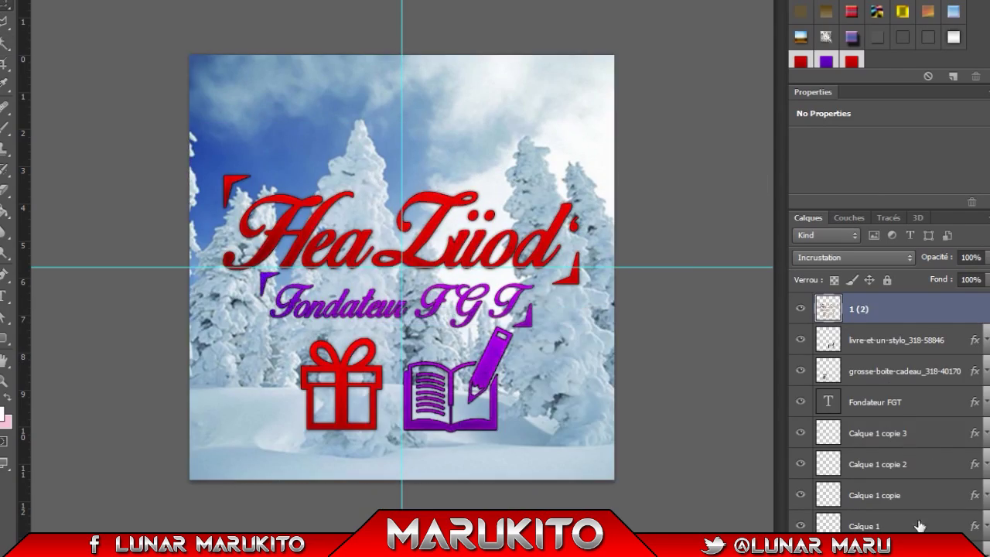
{"action": "left_click", "coordinate": [31, 2]}
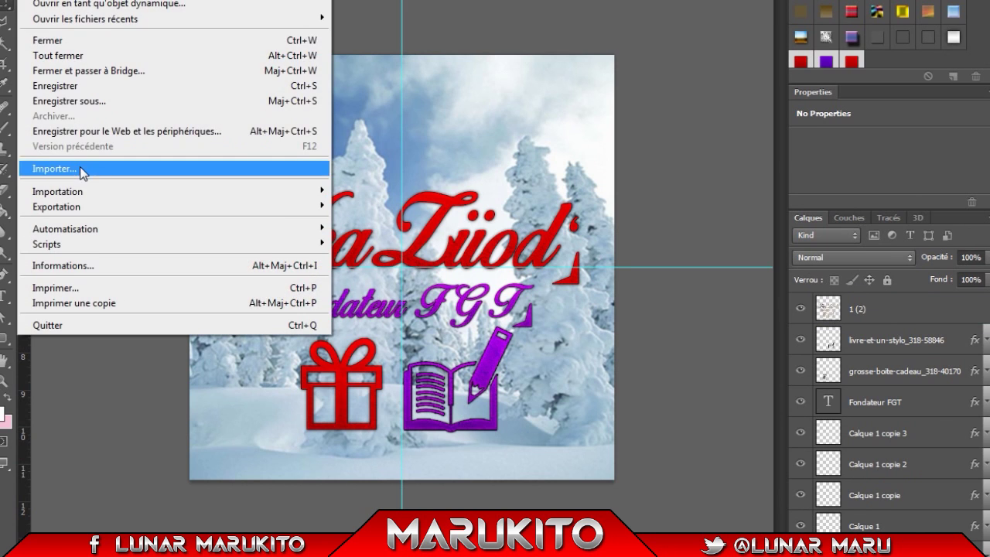
{"action": "left_click", "coordinate": [80, 167]}
{"action": "scroll", "coordinate": [570, 213], "scroll_direction": "down", "scroll_amount": 15}
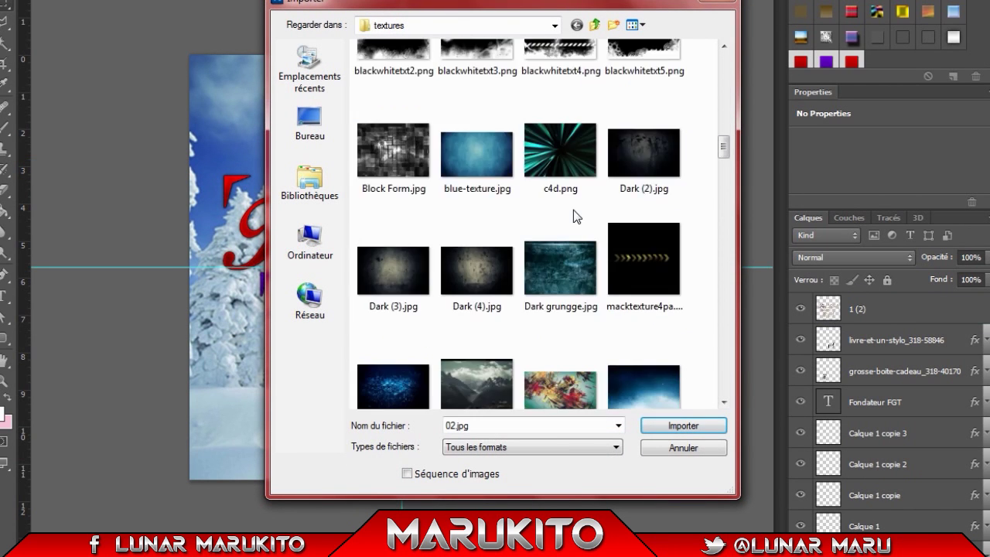
{"action": "scroll", "coordinate": [574, 209], "scroll_direction": "down", "scroll_amount": 12}
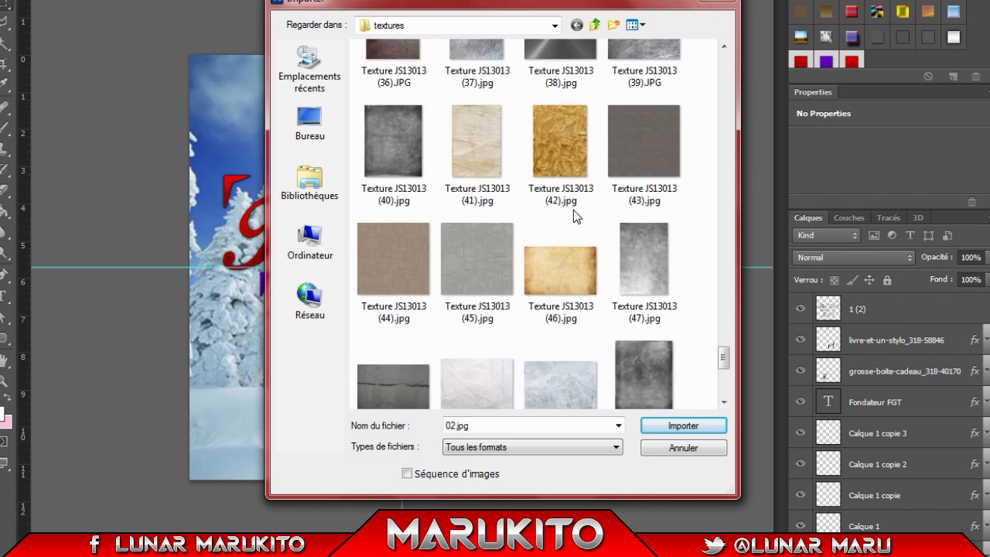
{"action": "scroll", "coordinate": [574, 210], "scroll_direction": "down", "scroll_amount": 2}
{"action": "left_click", "coordinate": [487, 179]}
{"action": "scroll", "coordinate": [488, 186], "scroll_direction": "up", "scroll_amount": 2}
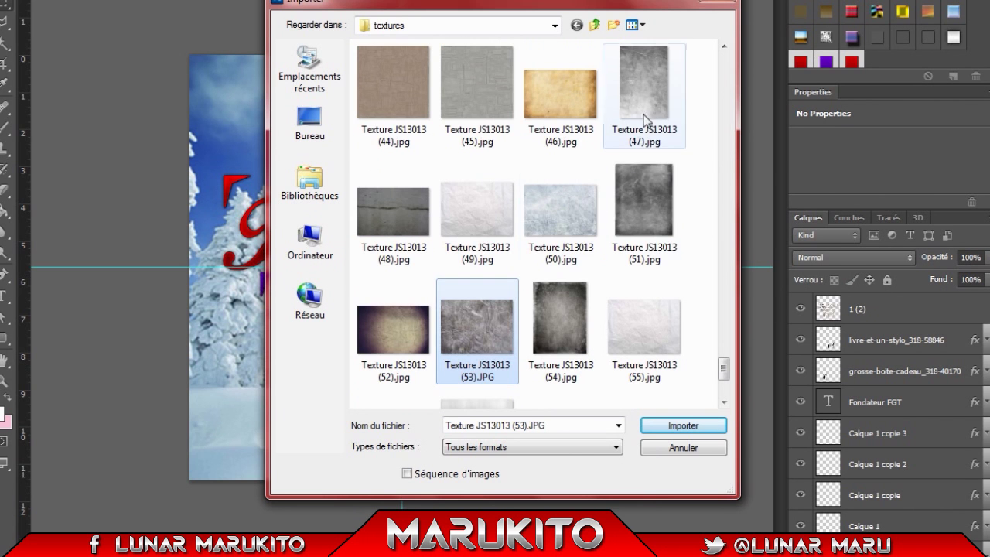
{"action": "left_click", "coordinate": [630, 183]}
{"action": "scroll", "coordinate": [574, 192], "scroll_direction": "down", "scroll_amount": 3}
{"action": "scroll", "coordinate": [573, 192], "scroll_direction": "up", "scroll_amount": 8}
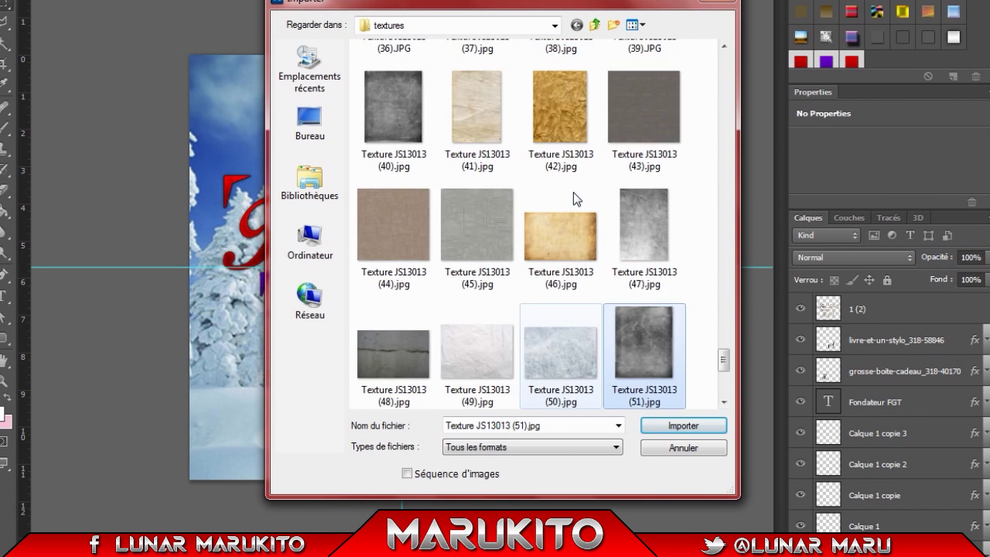
{"action": "scroll", "coordinate": [574, 192], "scroll_direction": "up", "scroll_amount": 3}
{"action": "double_click", "coordinate": [360, 243]}
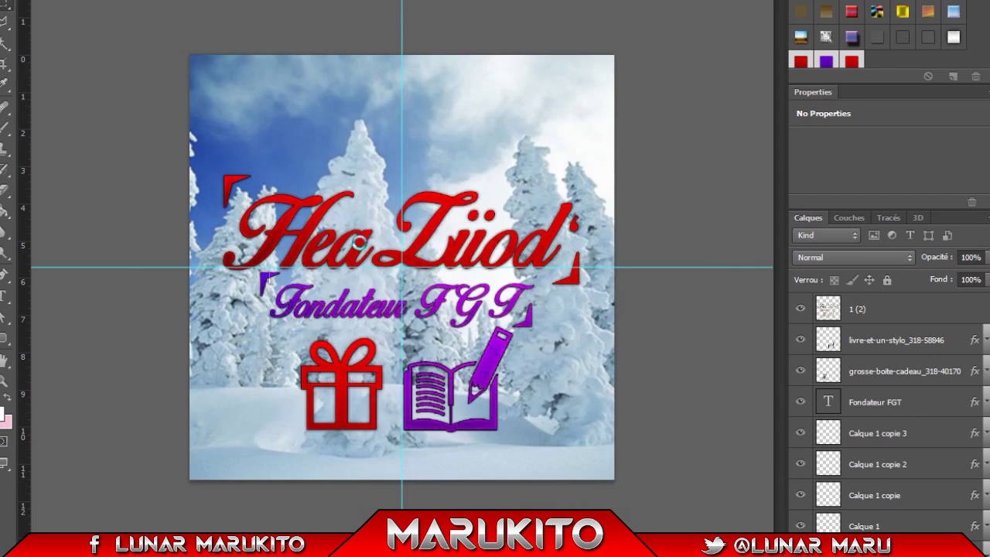
{"action": "left_click", "coordinate": [3, 0]}
{"action": "left_click", "coordinate": [583, 201]}
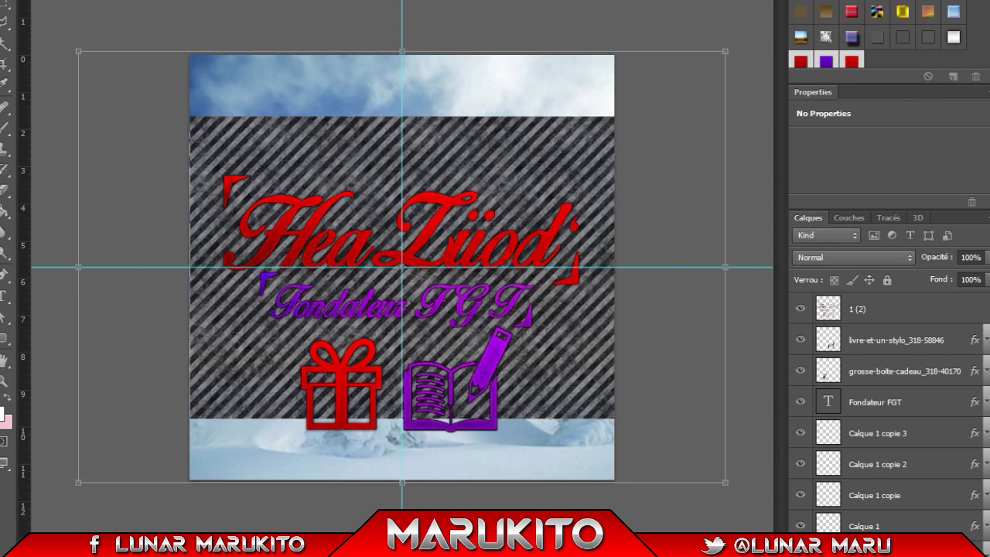
Import the texture 2 (5).jpg above the snowy background and enlarge it to cover the whole canvas.
{"action": "left_click", "coordinate": [31, 0]}
{"action": "left_click", "coordinate": [116, 167]}
{"action": "left_click", "coordinate": [595, 228]}
{"action": "double_click", "coordinate": [630, 212]}
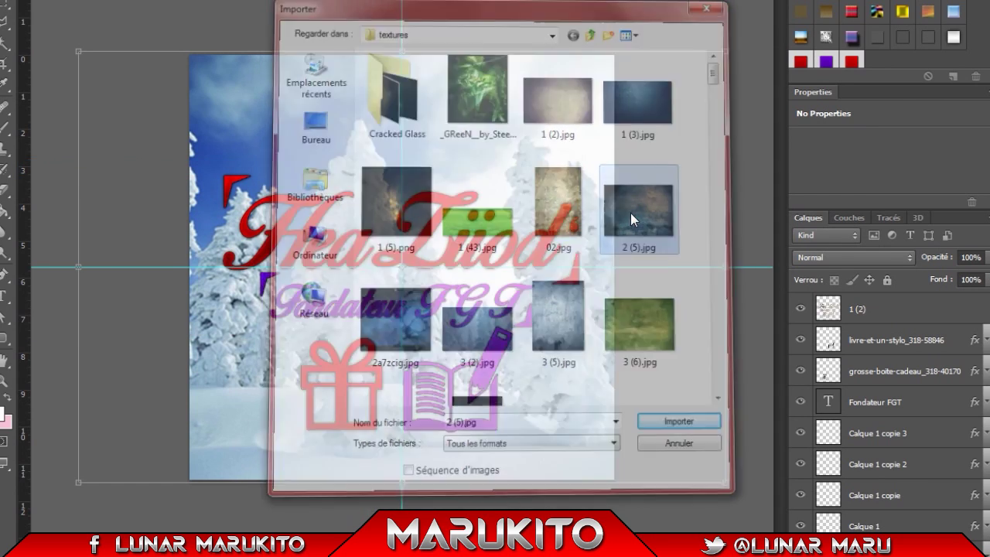
{"action": "left_click_drag", "start_coordinate": [612, 425], "coordinate": [699, 488]}
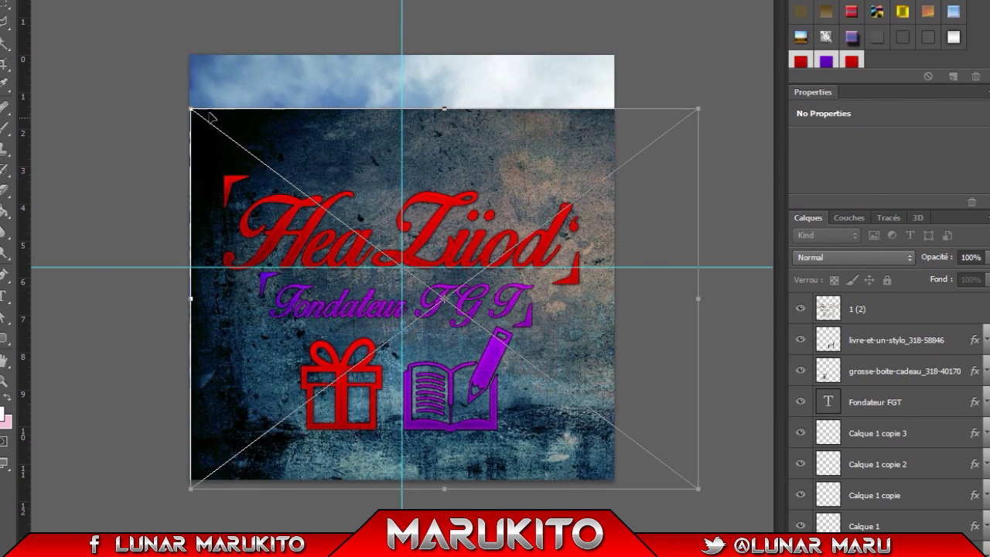
{"action": "left_click_drag", "start_coordinate": [126, 44], "coordinate": [64, 14]}
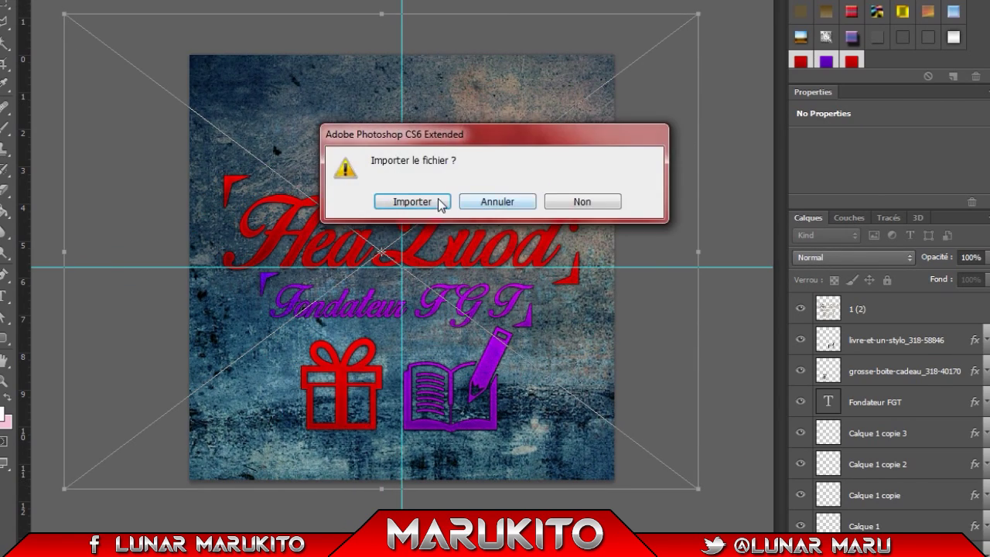
{"action": "left_click", "coordinate": [442, 205]}
Set the blue grunge background texture's blending mode to Incrustation.
{"action": "left_click", "coordinate": [886, 259]}
{"action": "left_click", "coordinate": [861, 263]}
{"action": "left_click", "coordinate": [864, 257]}
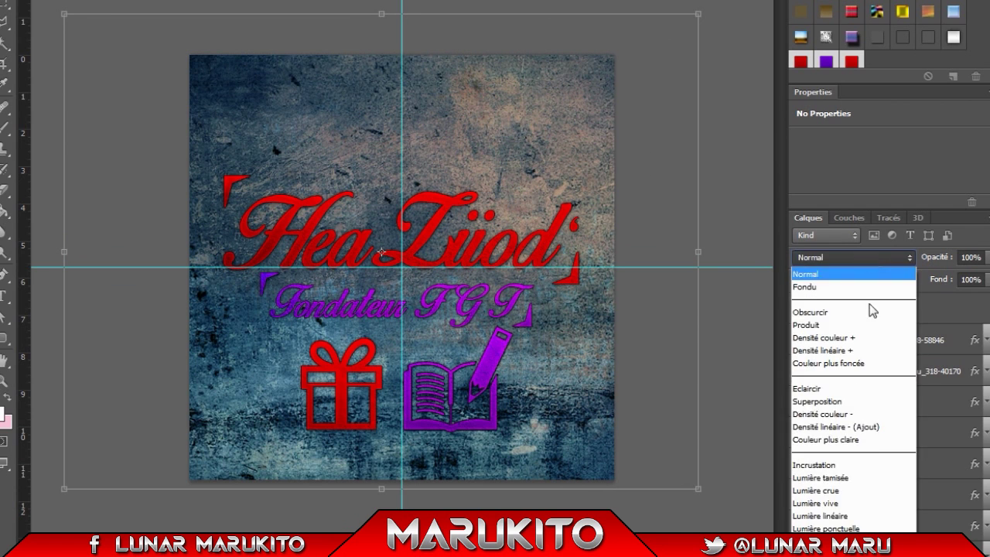
{"action": "left_click", "coordinate": [859, 465]}
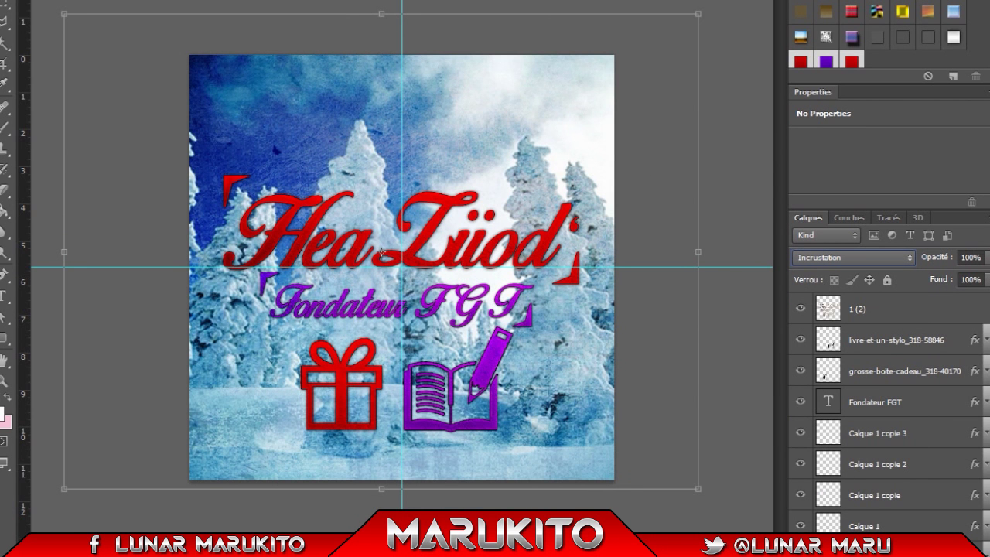
Open the colour-correction file CC.psd from the GFX folder.
{"action": "key", "text": "alt+f"}
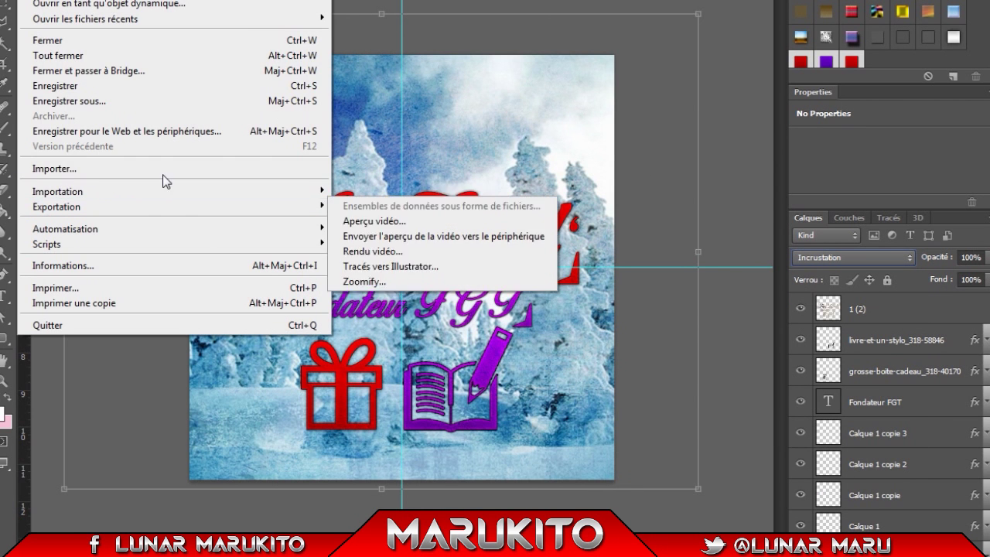
{"action": "left_click", "coordinate": [99, 168]}
{"action": "left_click", "coordinate": [541, 204]}
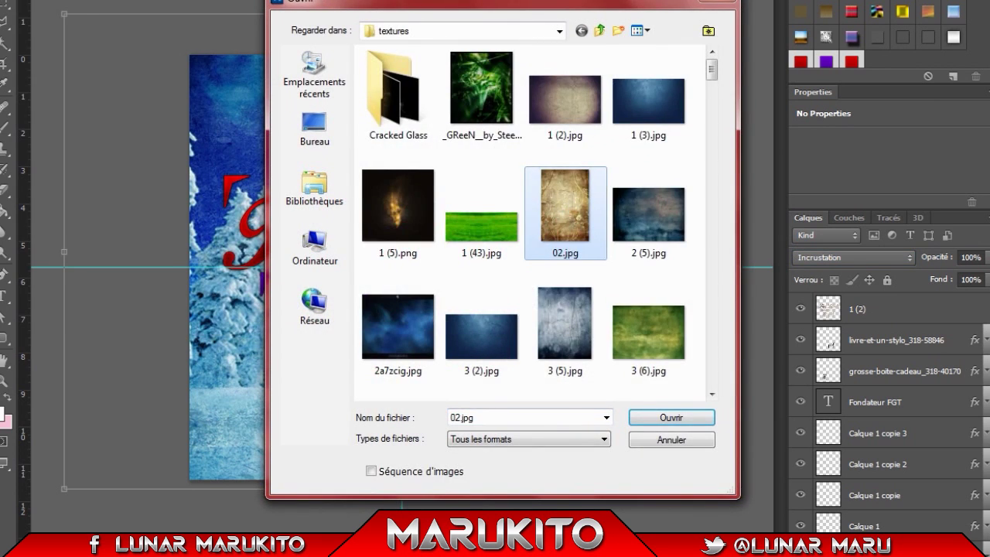
{"action": "left_click", "coordinate": [600, 33]}
{"action": "left_click", "coordinate": [600, 33]}
{"action": "key", "text": "Escape"}
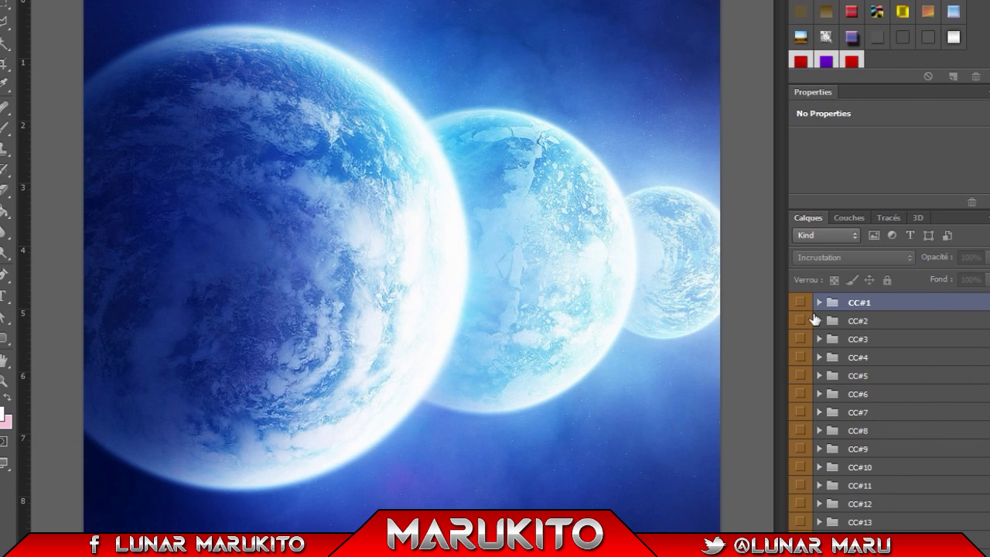
Duplicate the New CC and New CC v2 groups into the document Sans titre-1.
{"action": "scroll", "coordinate": [885, 410], "scroll_direction": "down", "scroll_amount": 3}
{"action": "left_click", "coordinate": [892, 523]}
{"action": "left_click", "coordinate": [897, 504], "text": "shift"}
{"action": "right_click", "coordinate": [897, 505]}
{"action": "left_click", "coordinate": [774, 120]}
{"action": "left_click", "coordinate": [480, 205]}
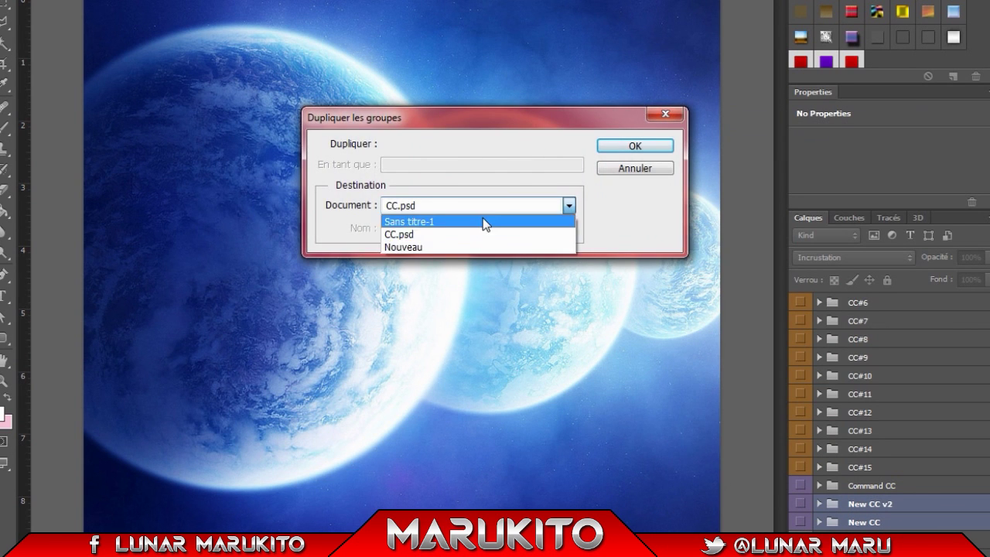
{"action": "left_click", "coordinate": [484, 220]}
{"action": "left_click", "coordinate": [606, 146]}
Return to the avatar document and delete the New CC v2 group together with its contents.
{"action": "key", "text": "ctrl+Tab"}
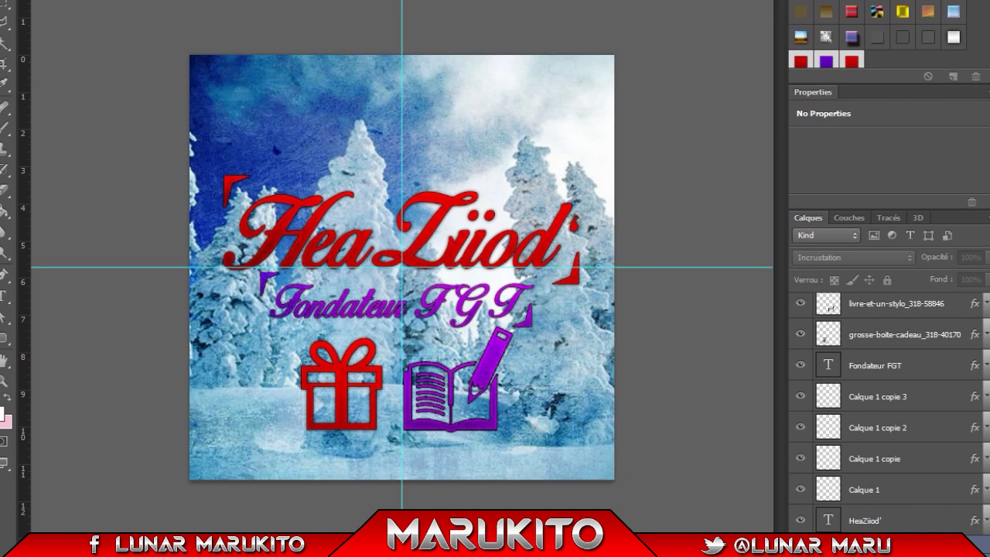
{"action": "key", "text": "Delete"}
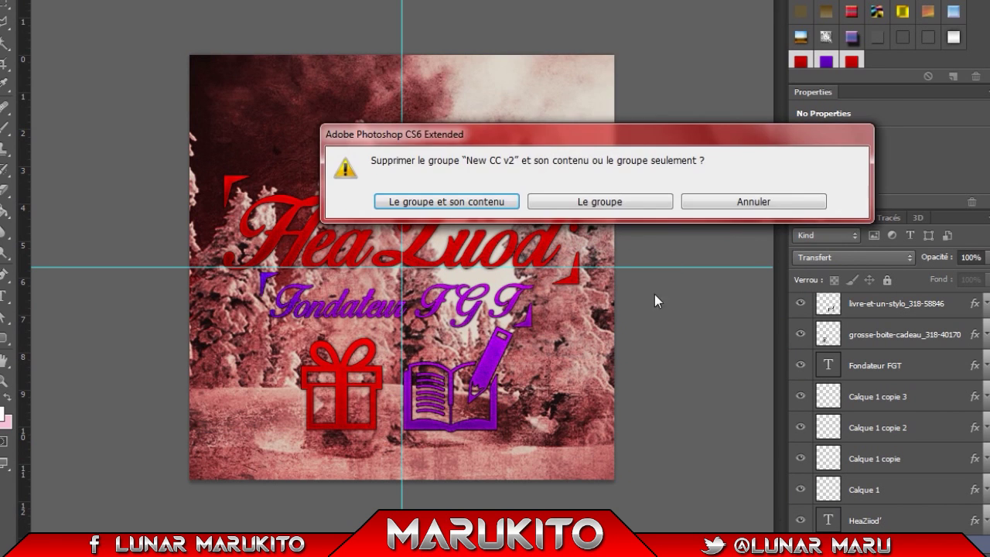
{"action": "left_click", "coordinate": [502, 203]}
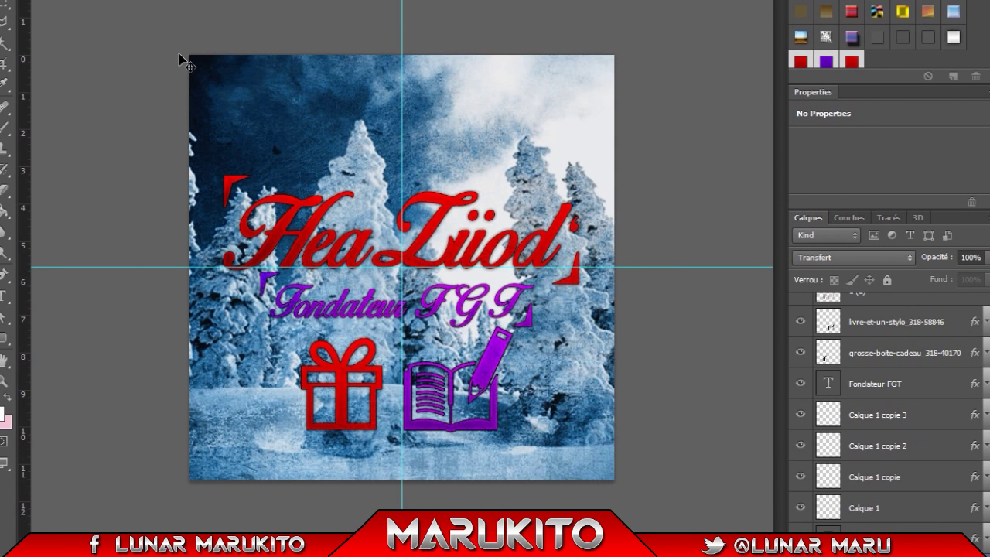
Start saving the avatar under a new file and choose the Desktop (Bureau) as its location.
{"action": "left_click", "coordinate": [31, 1]}
{"action": "left_click", "coordinate": [67, 100]}
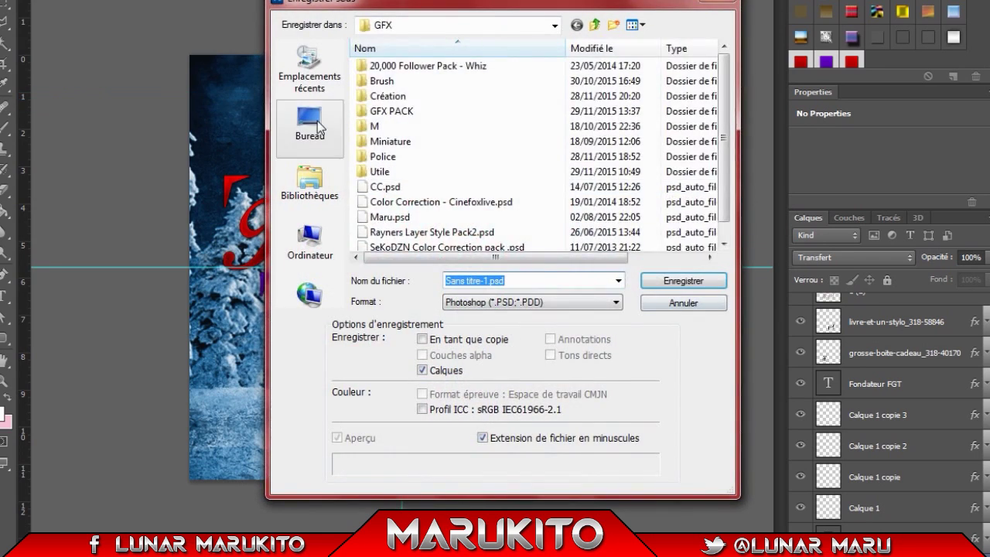
{"action": "key", "text": "Return"}
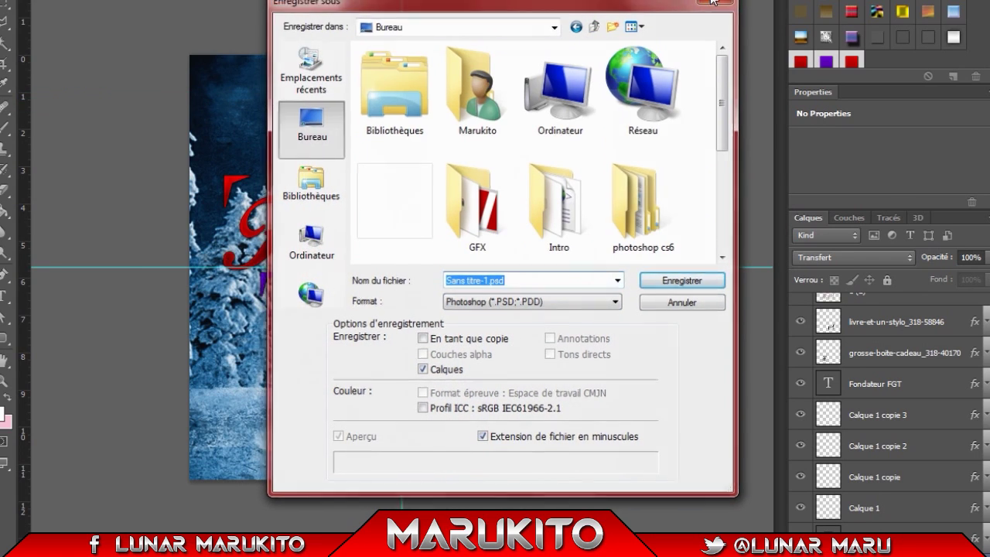